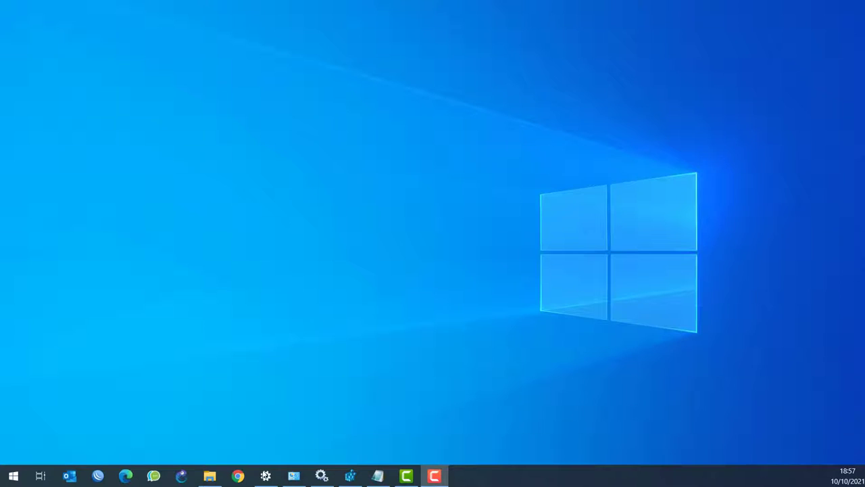
# Open the properties of the Ethernet 2 adapter from the network adapter list
pyautogui.click(265, 477)
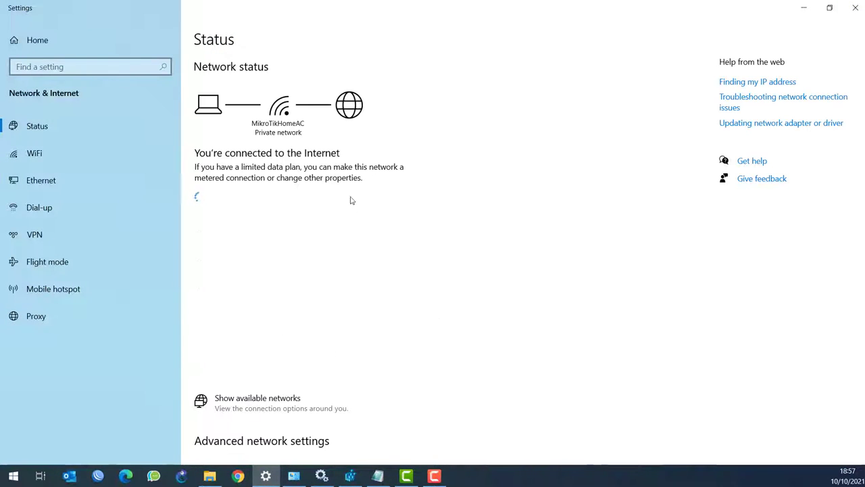
pyautogui.scroll(-5, 342, 183)
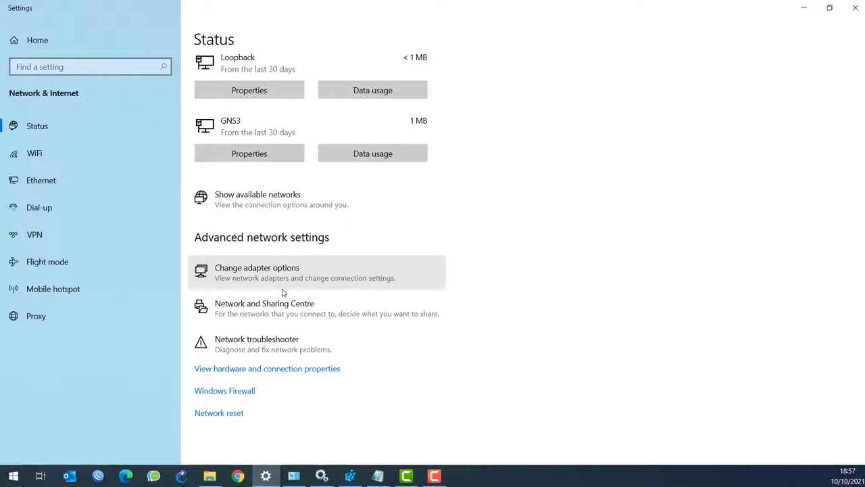
pyautogui.click(250, 313)
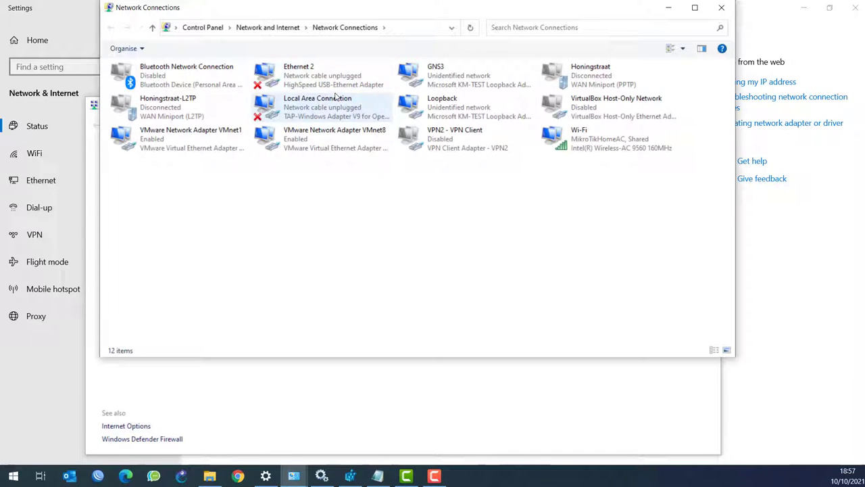
pyautogui.click(312, 76)
pyautogui.rightClick(311, 76)
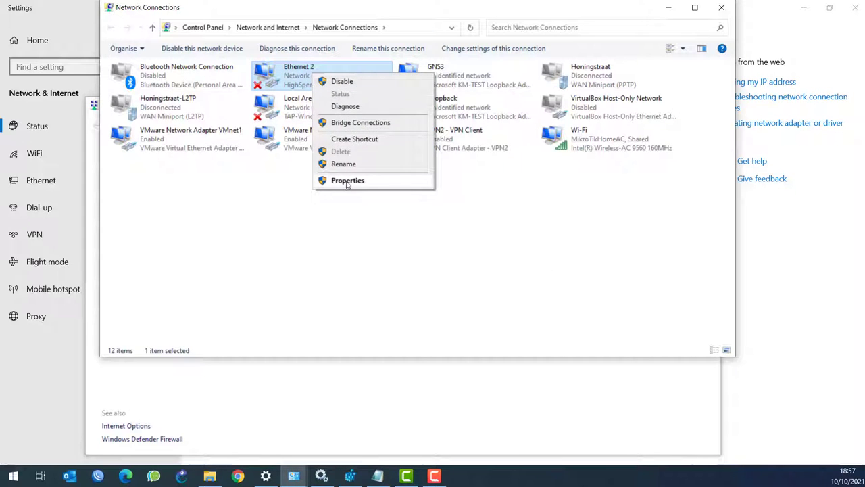
pyautogui.click(348, 181)
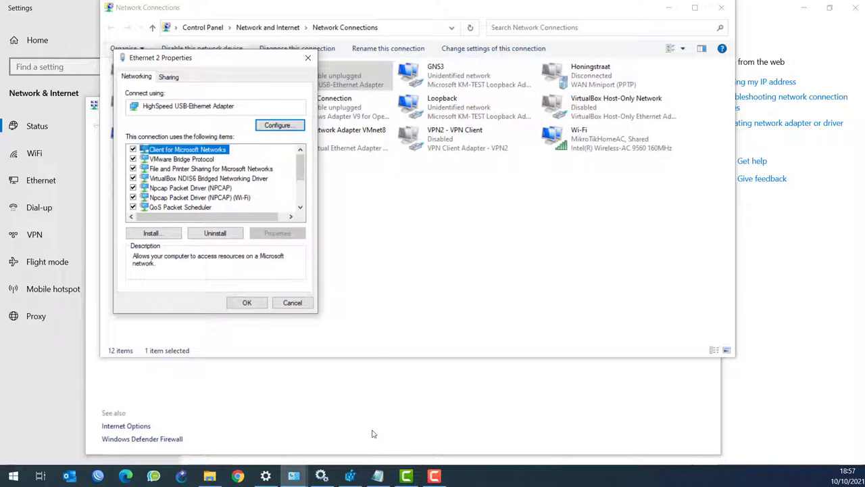
# Close the already open Services console, open it afresh and select the Wired AutoConfig service
pyautogui.click(322, 477)
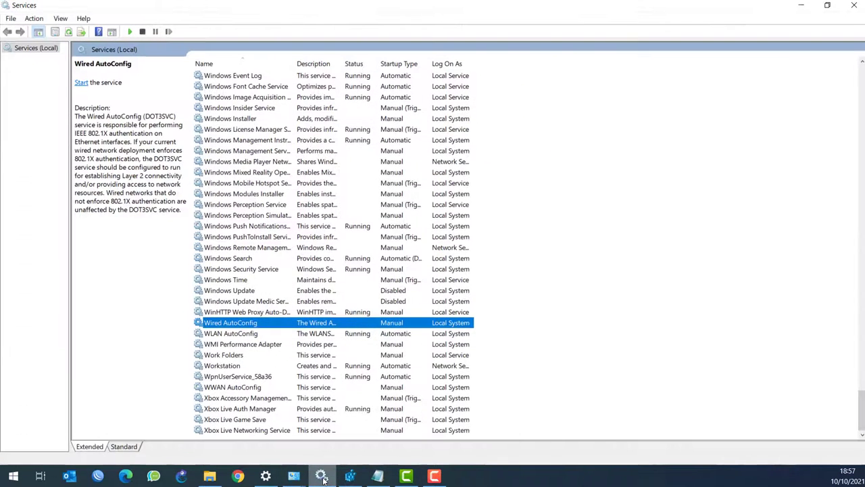
pyautogui.click(854, 5)
pyautogui.click(14, 480)
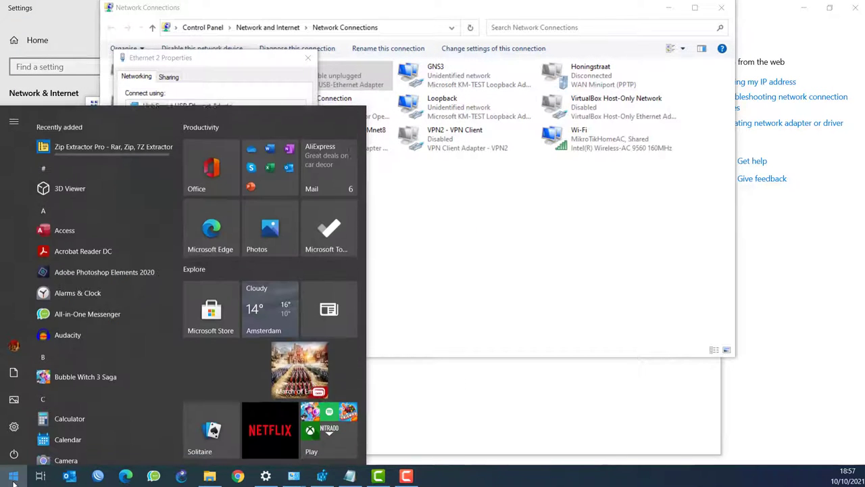
pyautogui.write('serv')
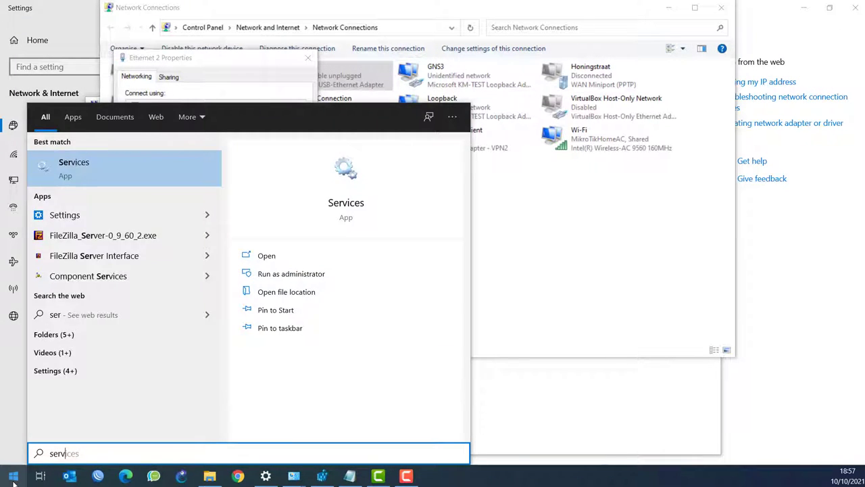
pyautogui.write('ic')
pyautogui.press('Return')
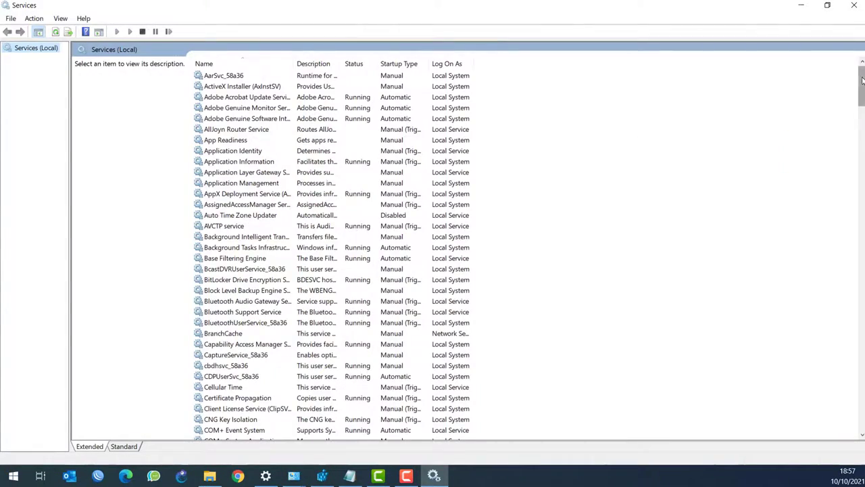
pyautogui.moveTo(862, 80); pyautogui.dragTo(699, 434)
pyautogui.click(235, 326)
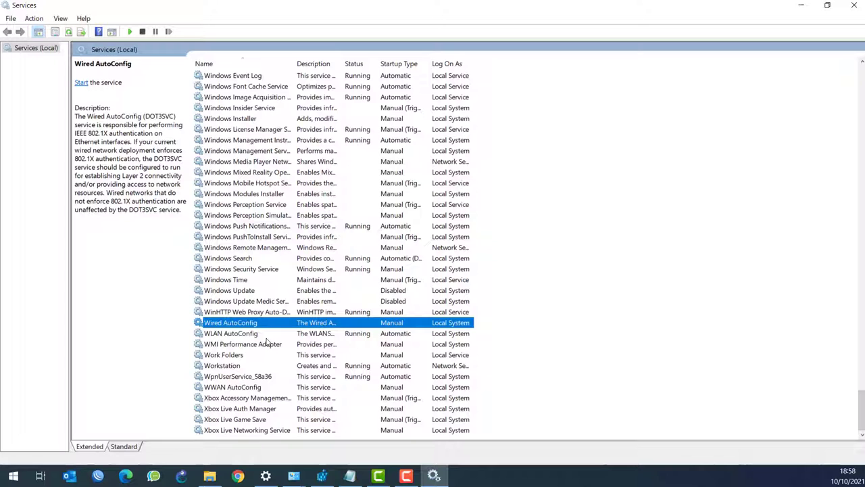
# Start the Wired AutoConfig service from its properties, then close the dialog
pyautogui.doubleClick(234, 323)
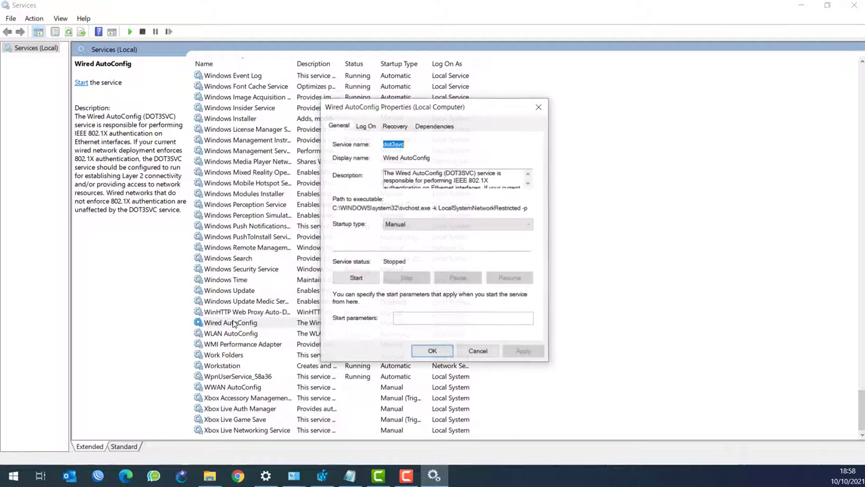
pyautogui.click(356, 279)
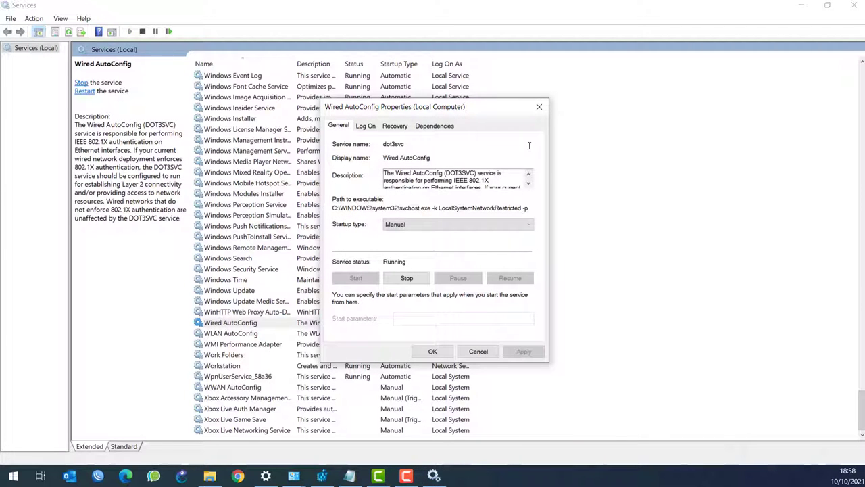
pyautogui.moveTo(455, 180); pyautogui.dragTo(493, 179)
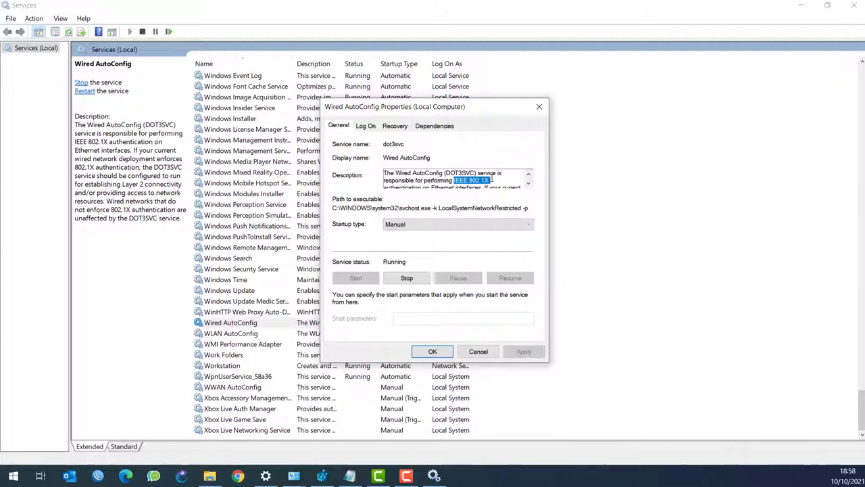
pyautogui.click(540, 109)
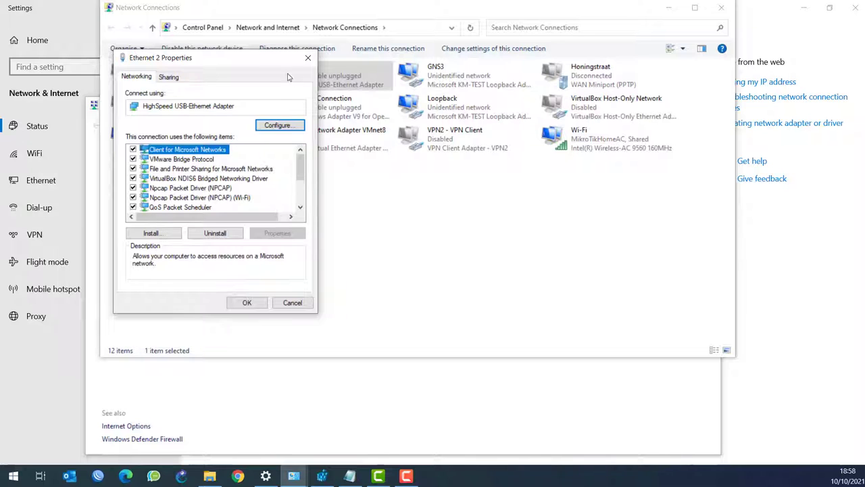
# Reopen the Ethernet 2 adapter's properties, enable IEEE 802.1X authentication and review the available network authentication methods
pyautogui.click(308, 57)
pyautogui.rightClick(306, 75)
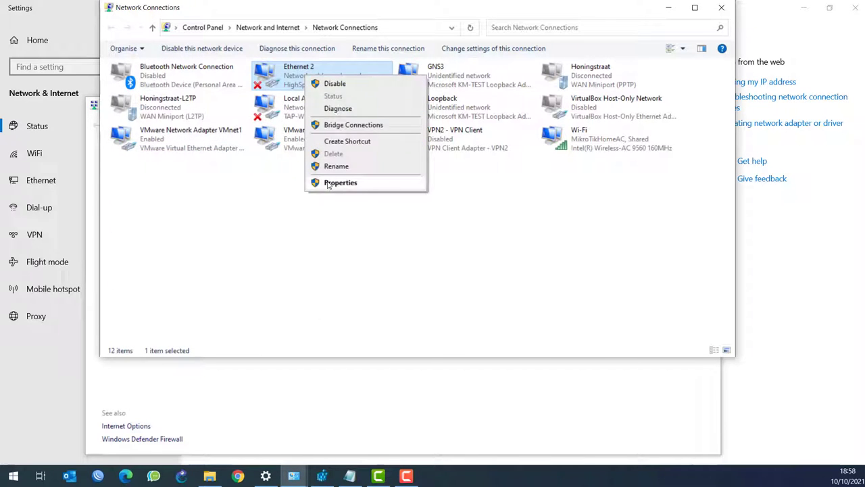
pyautogui.click(340, 182)
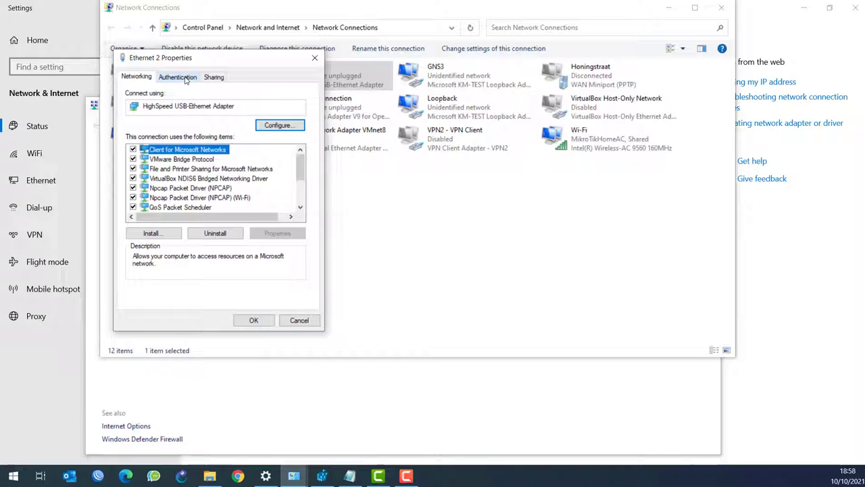
pyautogui.click(177, 77)
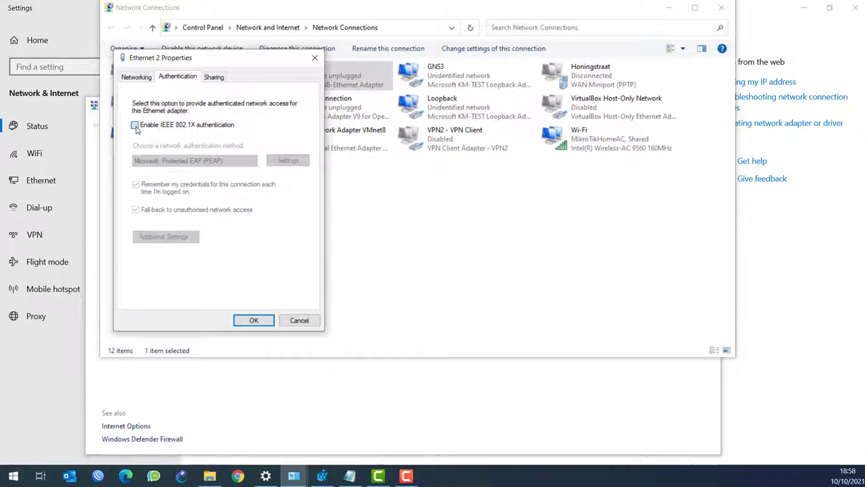
pyautogui.click(135, 125)
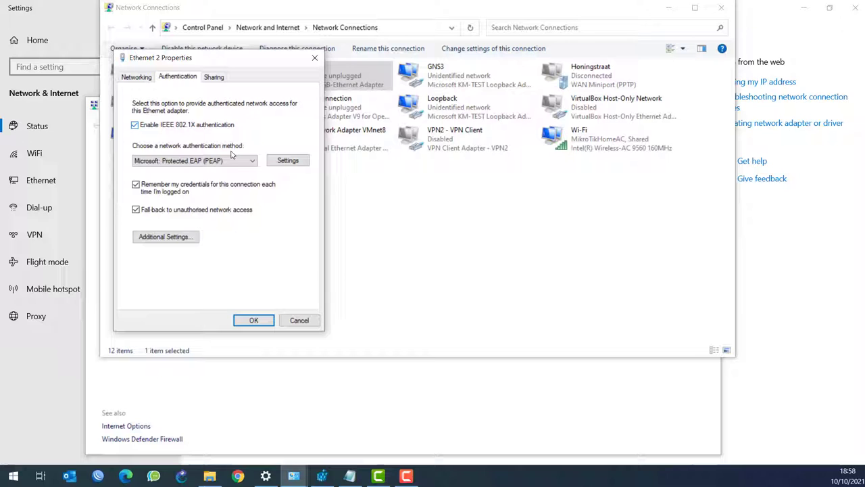
pyautogui.click(239, 161)
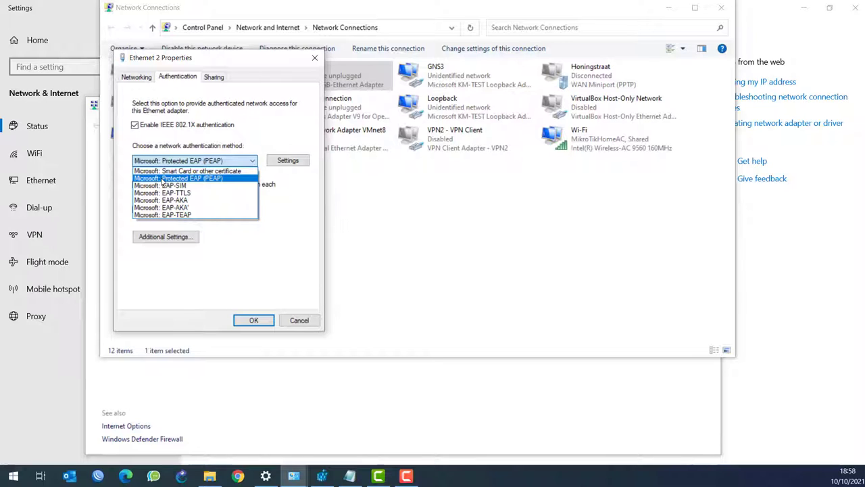
pyautogui.click(296, 241)
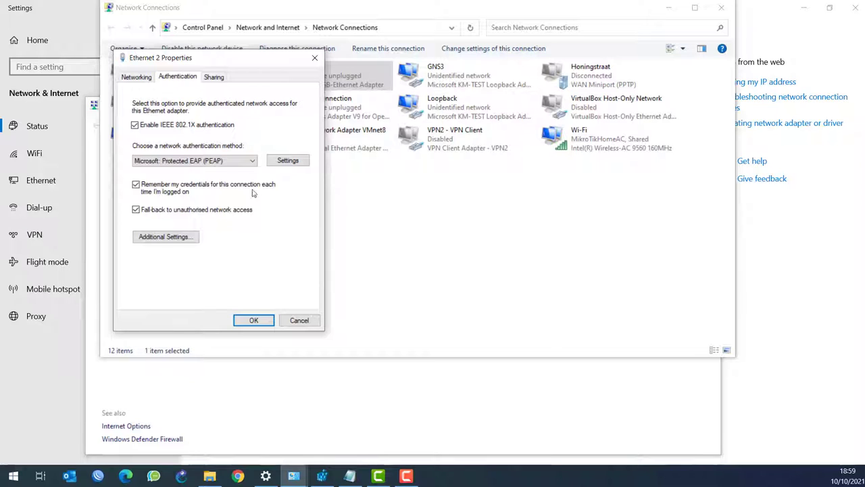
pyautogui.click(251, 160)
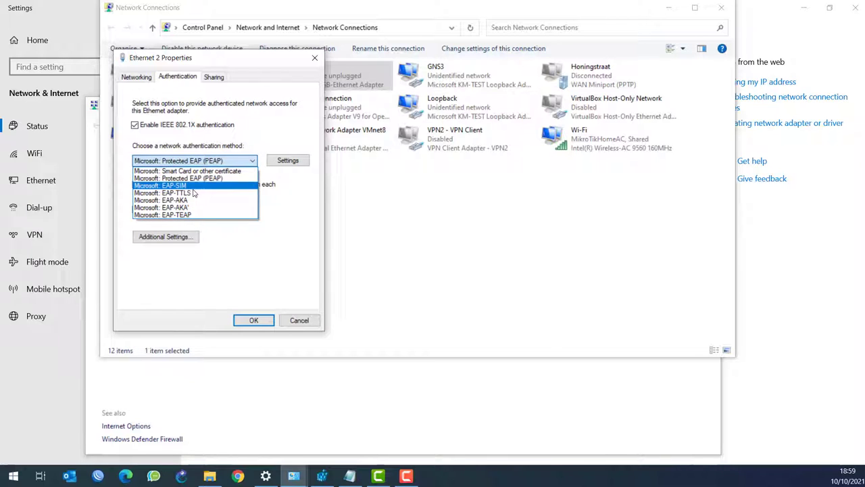
pyautogui.click(281, 227)
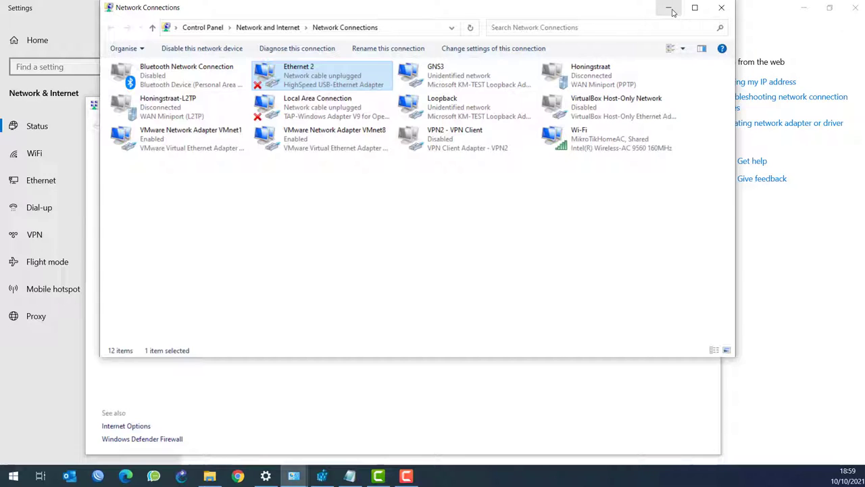
# Minimize the network and settings windows and open the Registry Editor
pyautogui.click(670, 10)
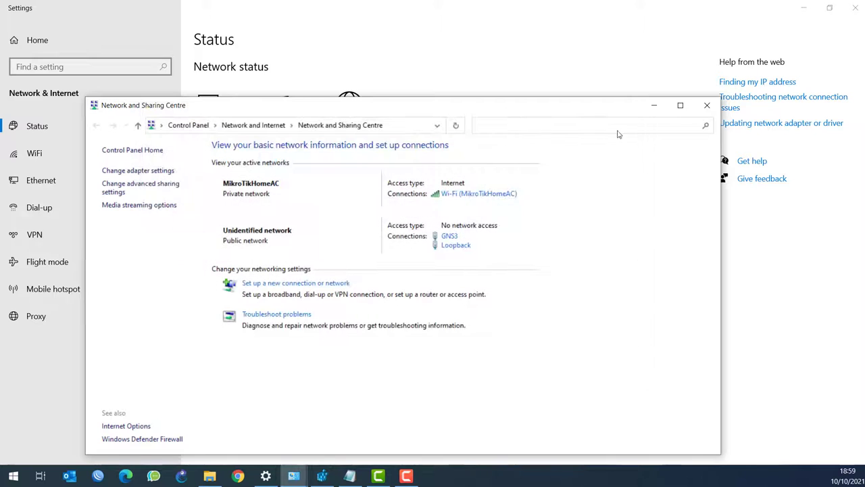
pyautogui.click(654, 109)
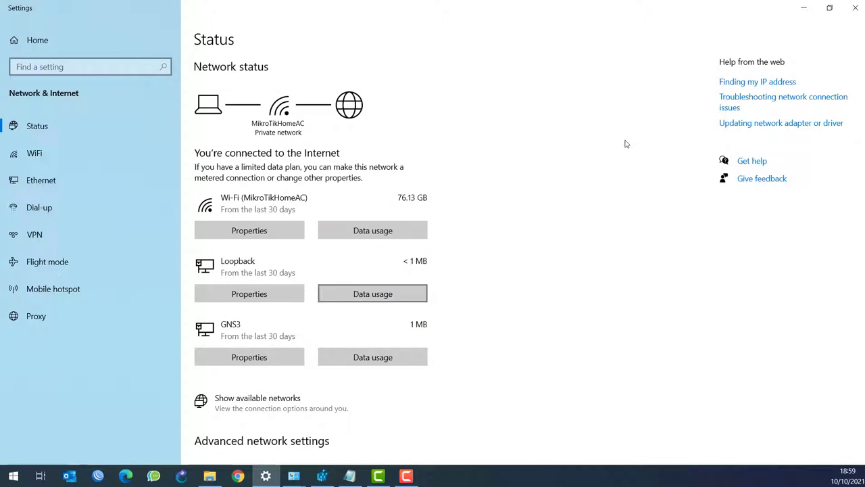
pyautogui.click(806, 7)
pyautogui.click(7, 480)
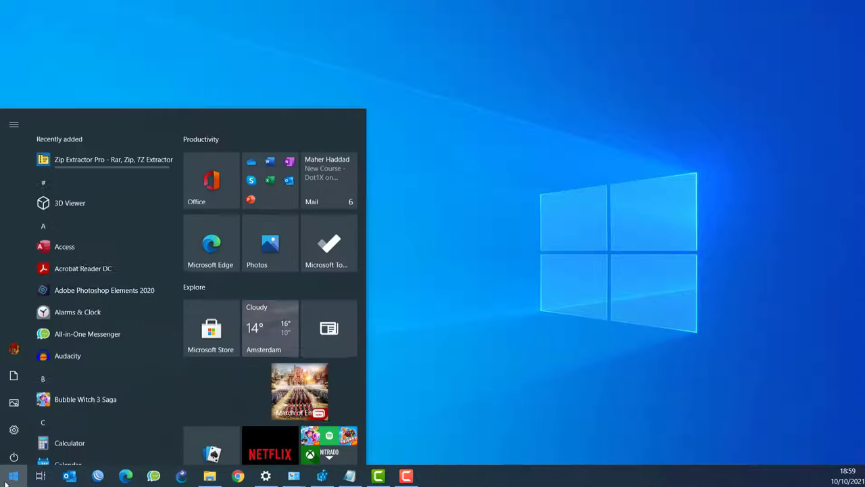
pyautogui.write('reg')
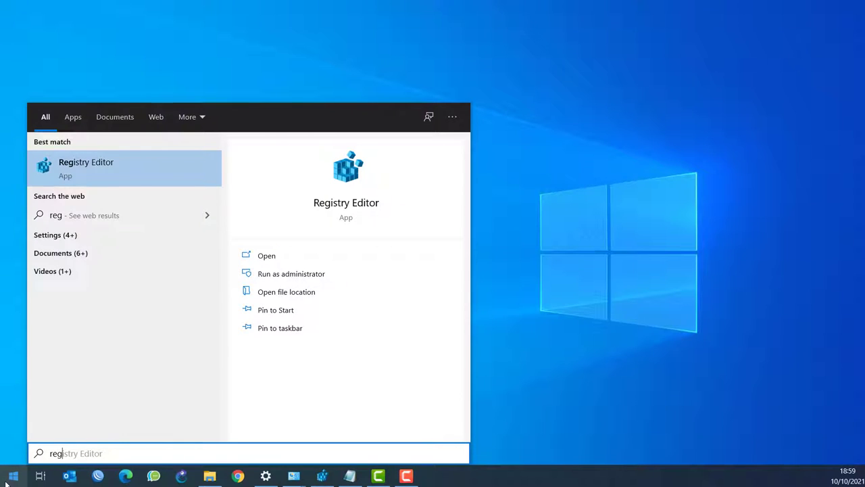
pyautogui.write('edit')
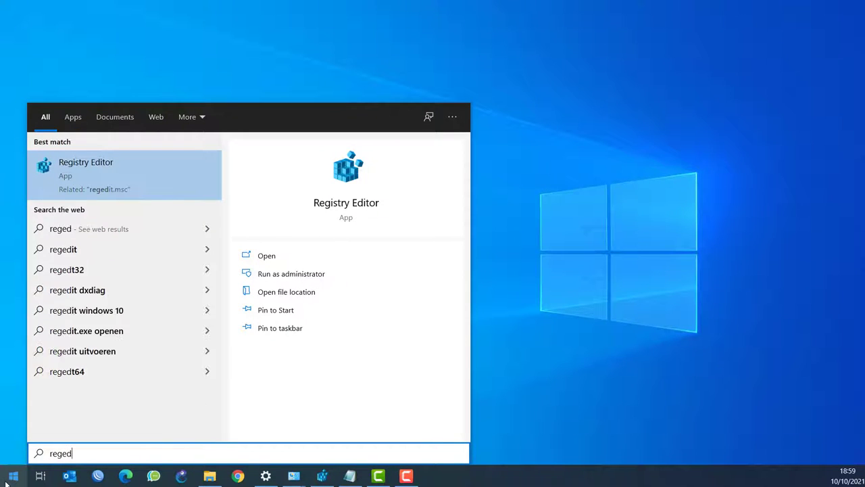
pyautogui.click(98, 176)
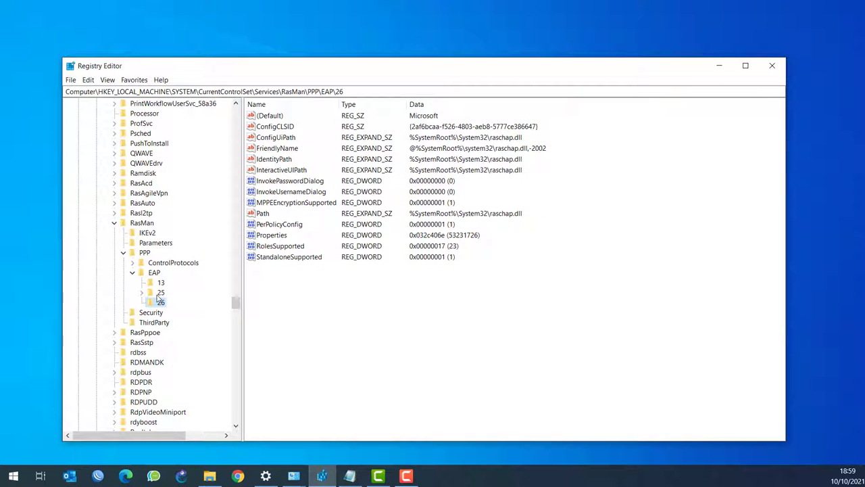
# Browse the registry through HKEY_LOCAL_MACHINE\SYSTEM\CurrentControlSet\Services\RasMan\PPP\EAP and view the contents of key 13
pyautogui.moveTo(235, 302); pyautogui.dragTo(230, 101)
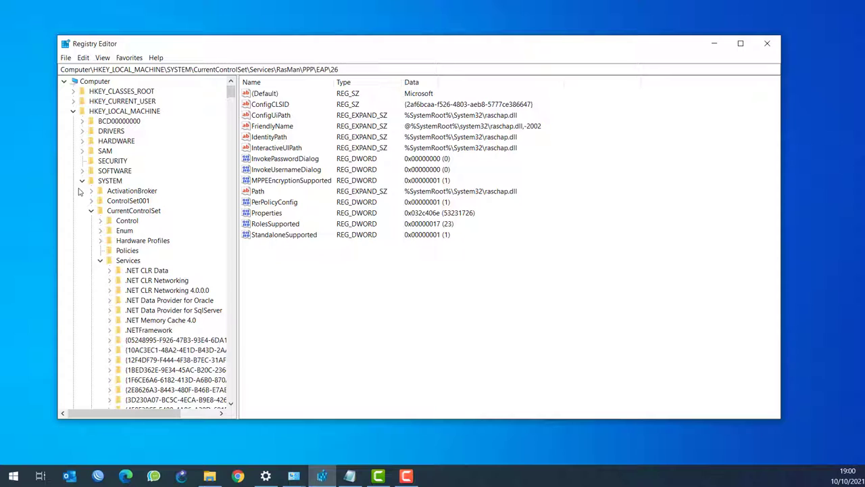
pyautogui.click(109, 183)
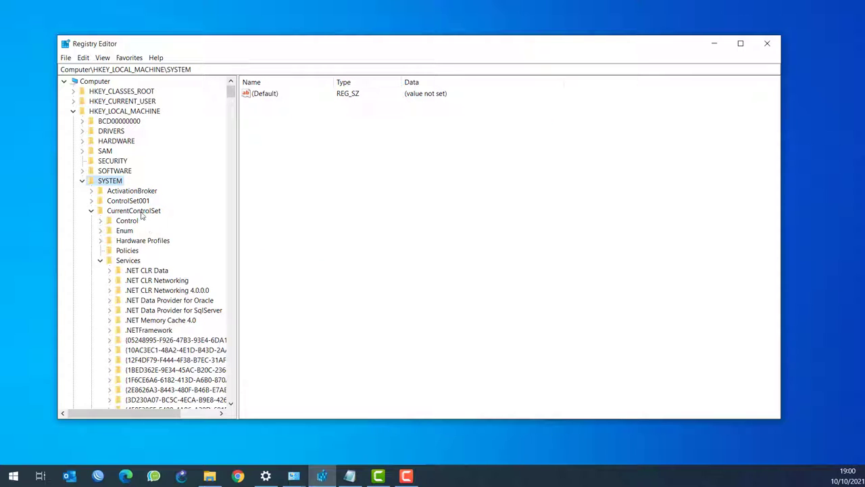
pyautogui.click(139, 211)
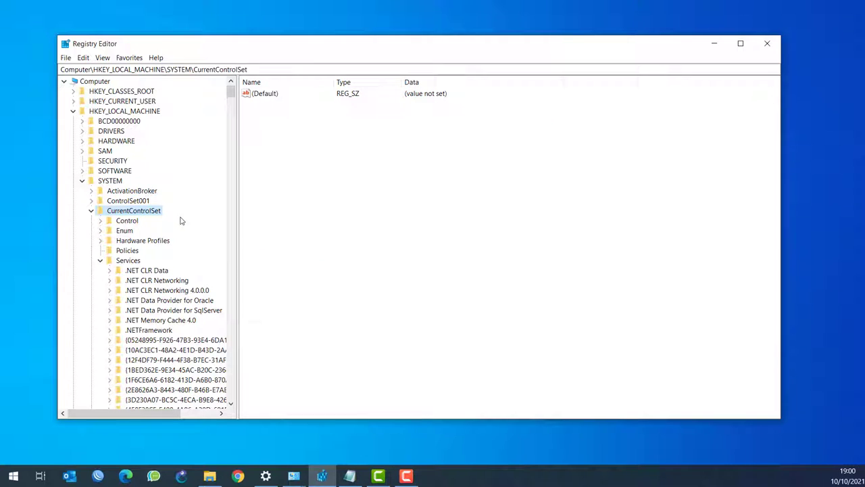
pyautogui.click(128, 261)
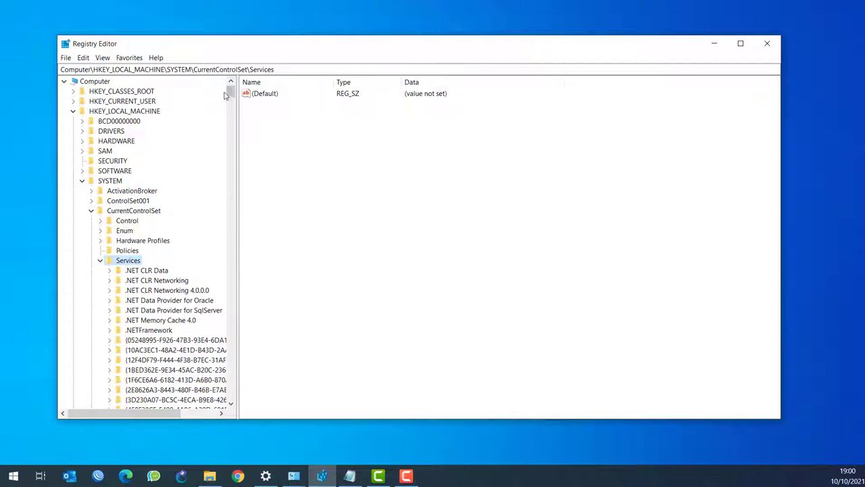
pyautogui.moveTo(231, 90); pyautogui.dragTo(213, 283)
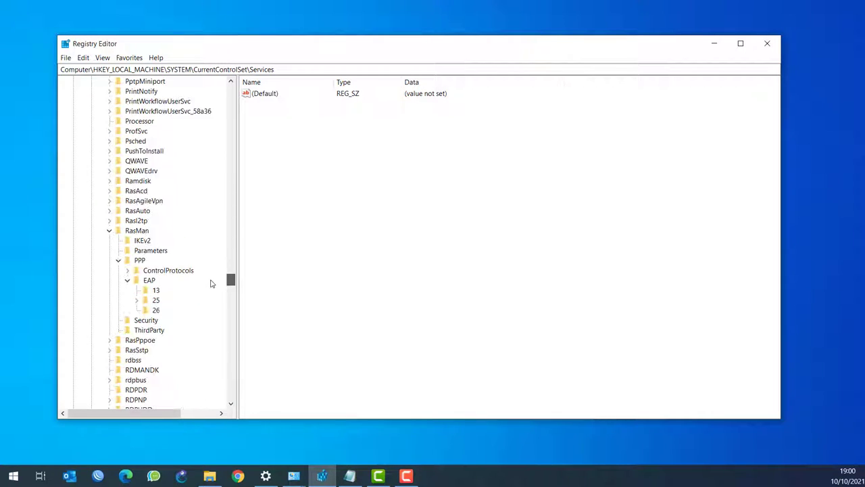
pyautogui.click(138, 232)
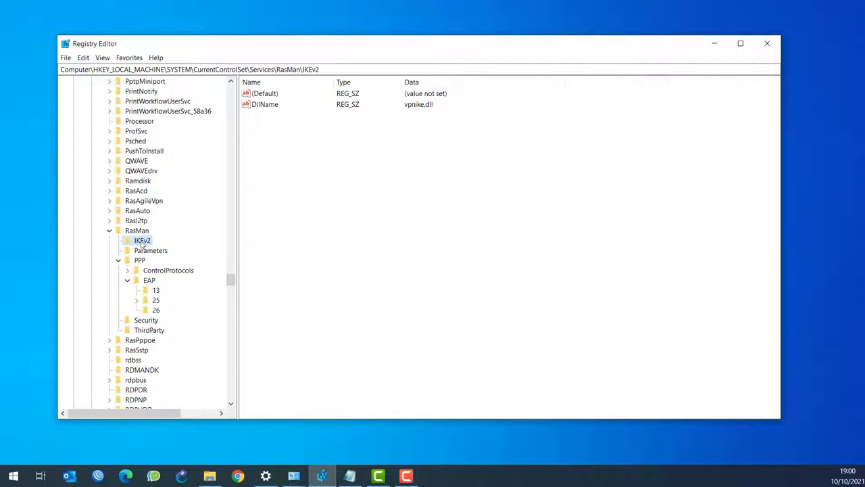
pyautogui.click(140, 261)
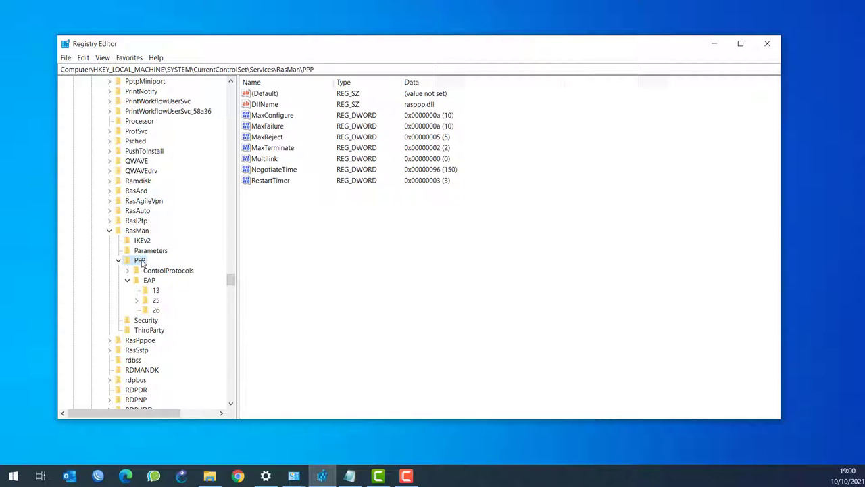
pyautogui.click(150, 281)
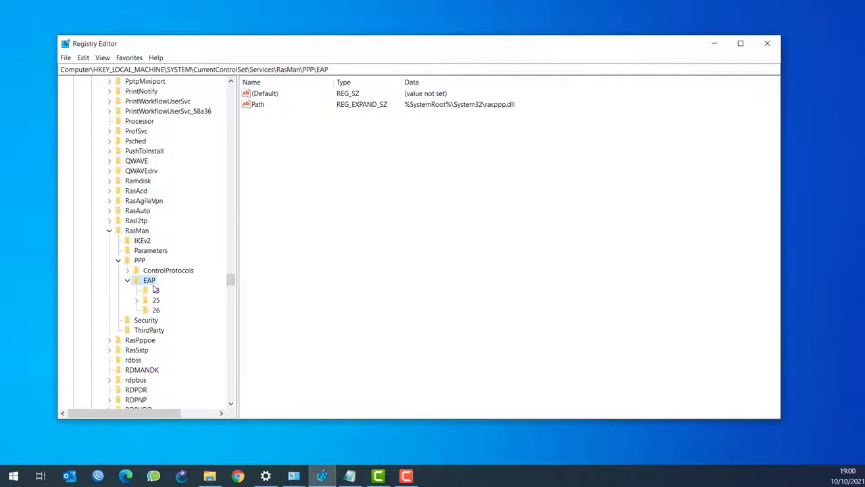
pyautogui.click(156, 291)
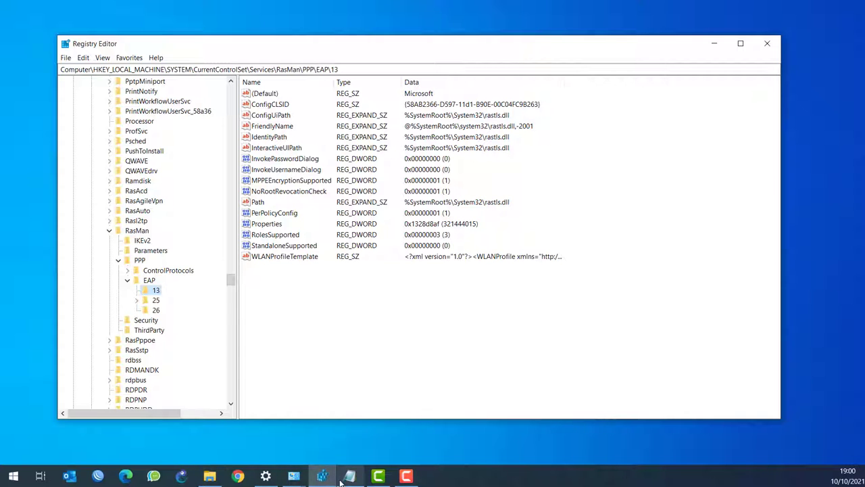
# Tick IEEE 802.1X authentication in the Ethernet 2 properties to review the authentication methods, then close without saving and minimize Network Connections
pyautogui.click(294, 477)
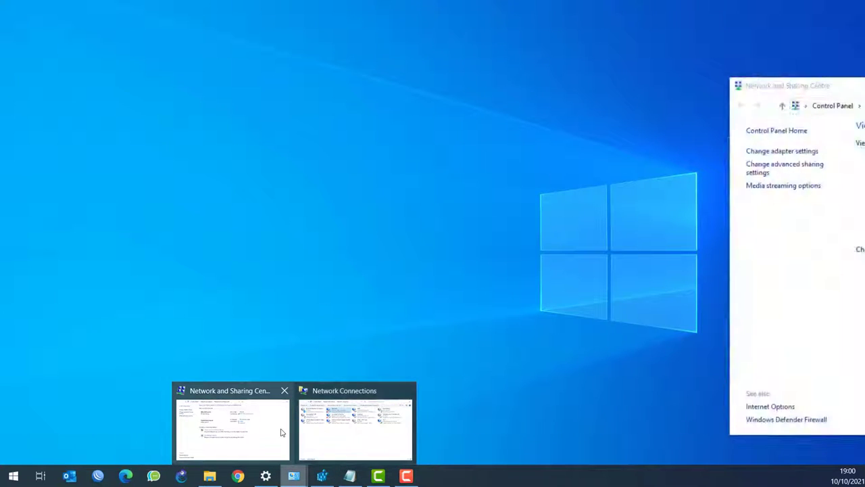
pyautogui.click(334, 433)
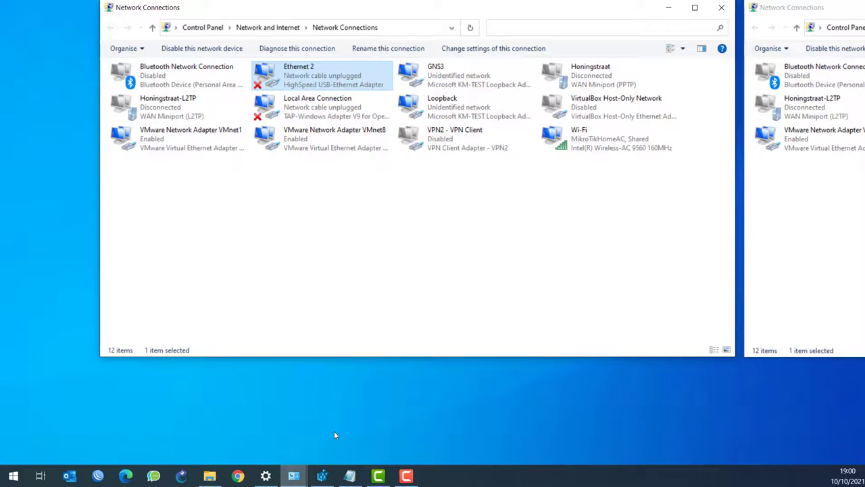
pyautogui.rightClick(280, 85)
pyautogui.click(288, 190)
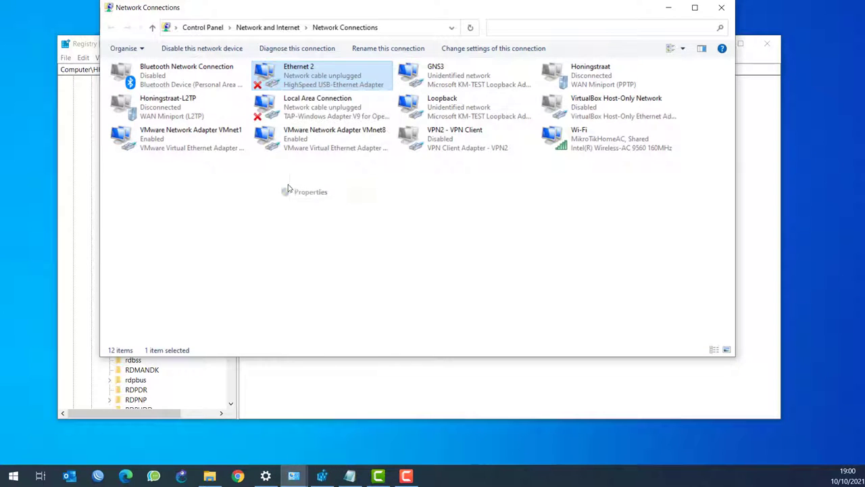
pyautogui.click(177, 76)
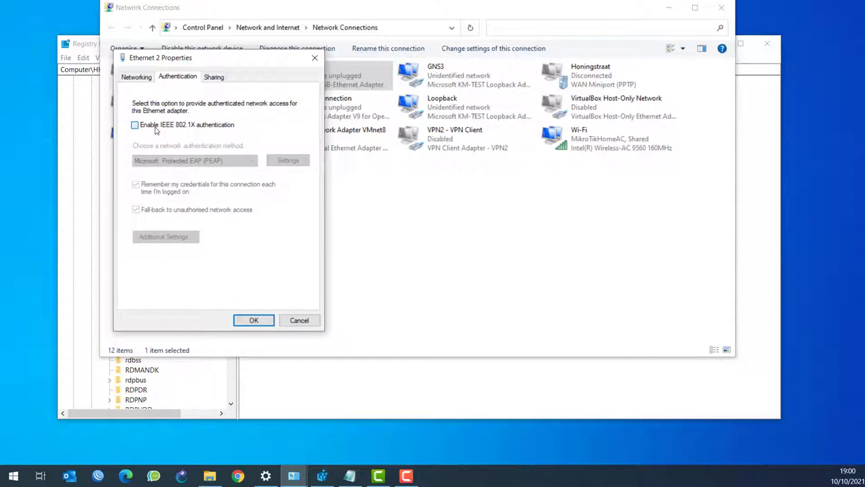
pyautogui.click(155, 127)
pyautogui.click(210, 161)
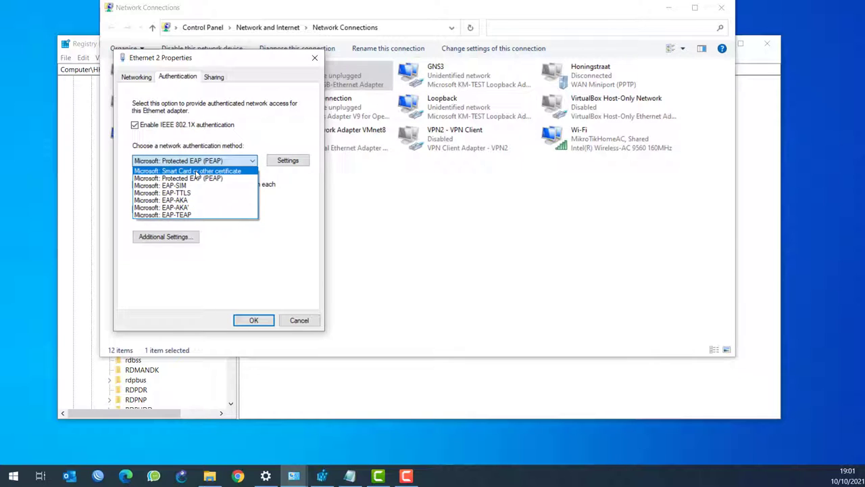
pyautogui.click(315, 59)
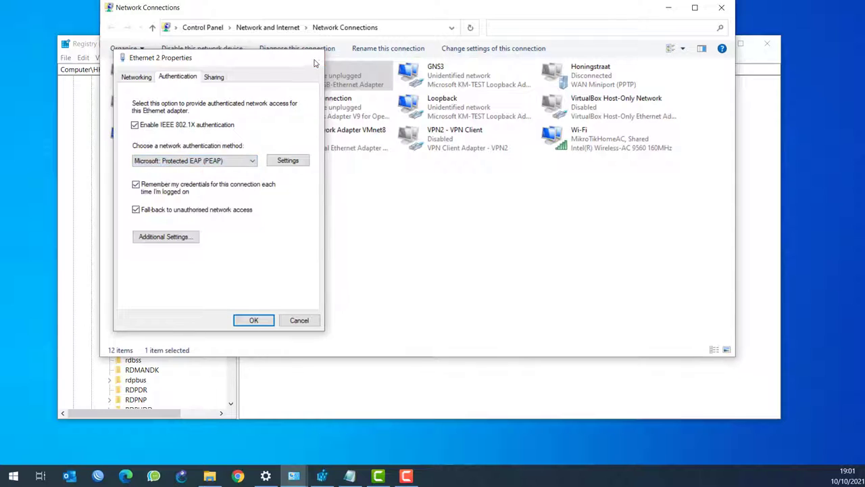
pyautogui.click(315, 59)
pyautogui.click(669, 8)
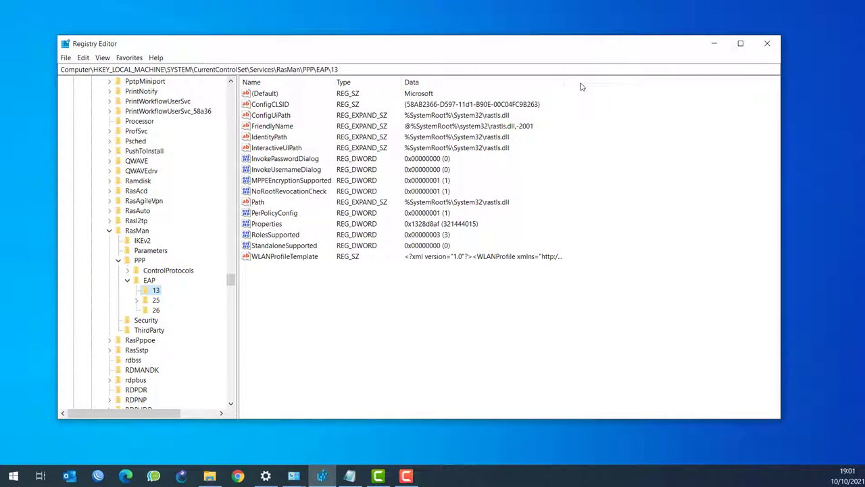
# Create a new registry key named 4 under the RasMan\PPP\EAP key
pyautogui.click(150, 278)
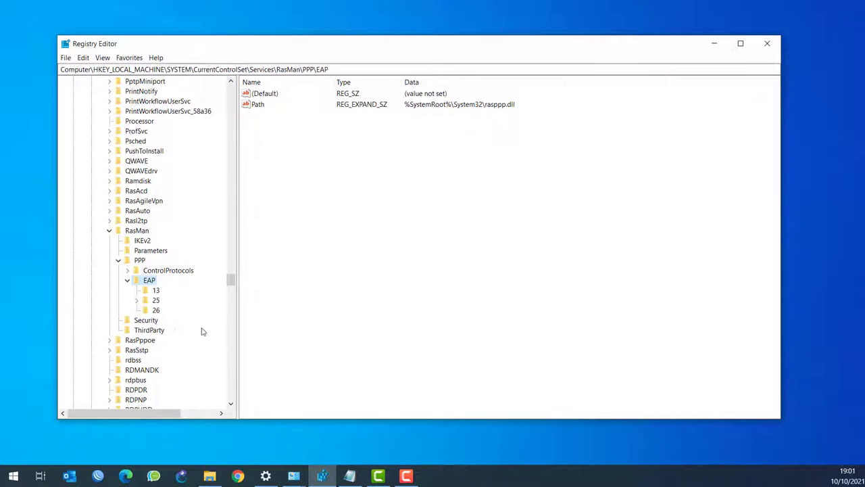
pyautogui.rightClick(149, 283)
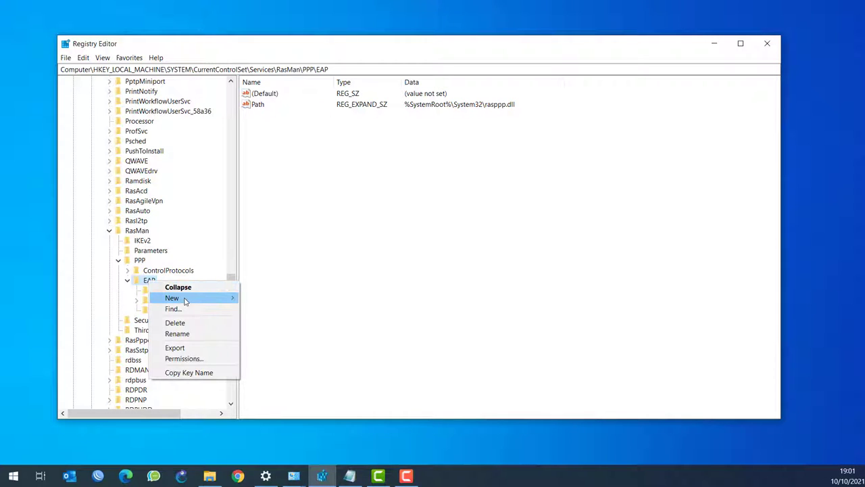
pyautogui.moveTo(184, 298)
pyautogui.click(260, 298)
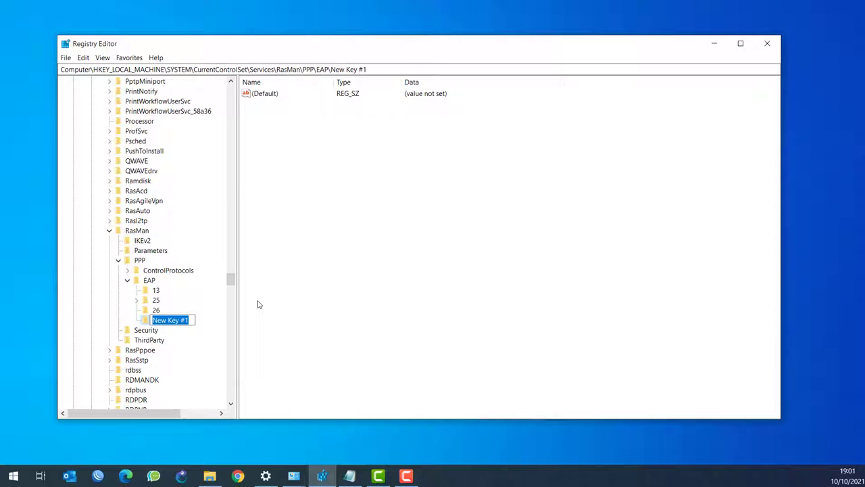
pyautogui.write('4')
pyautogui.press('Return')
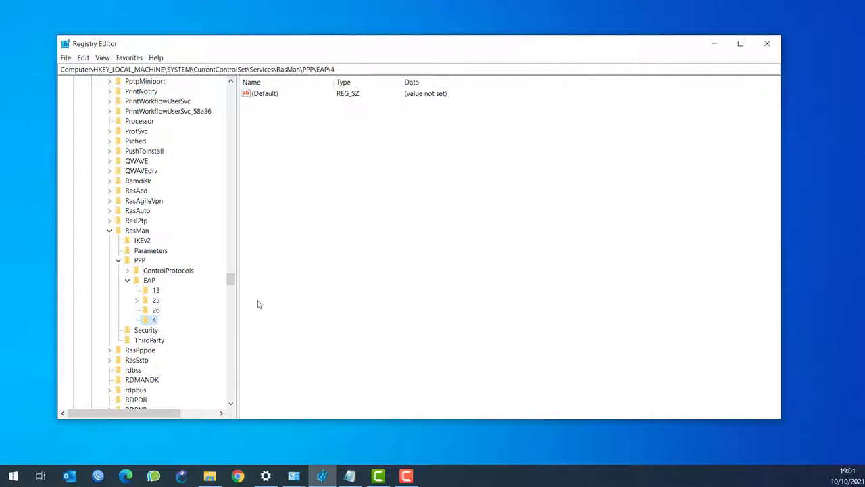
# Set the (Default) string value of the EAP key 4 to Microsoft
pyautogui.click(269, 95)
pyautogui.doubleClick(269, 96)
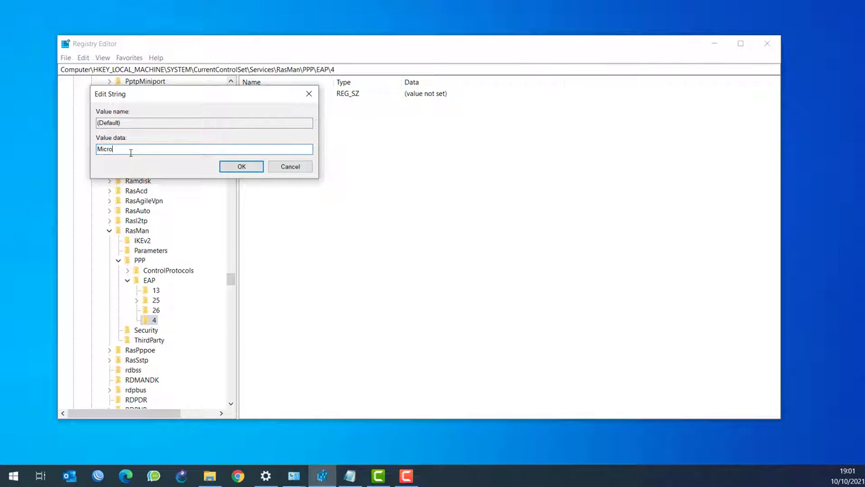
pyautogui.press('Return')
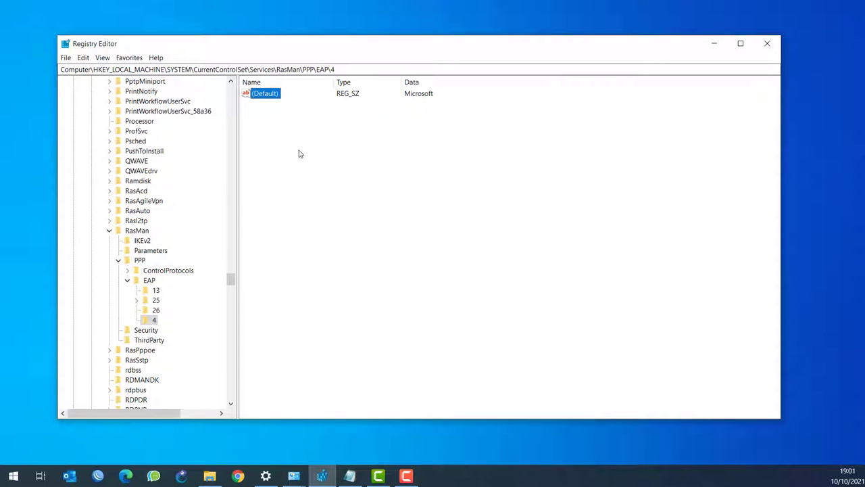
# Switch to the Notepad file "enabling MD5 Challenge on Win 10.txt", review the required values and place the Registry Editor window beside it
pyautogui.click(351, 475)
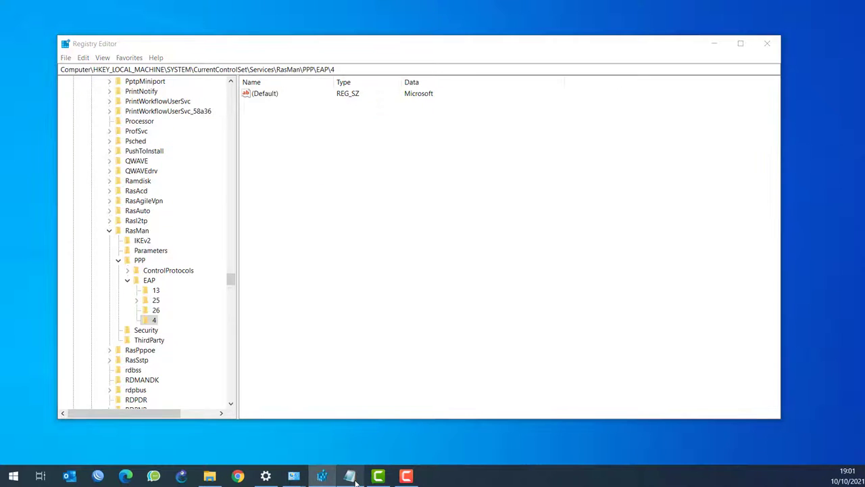
pyautogui.scroll(3, 255, 186)
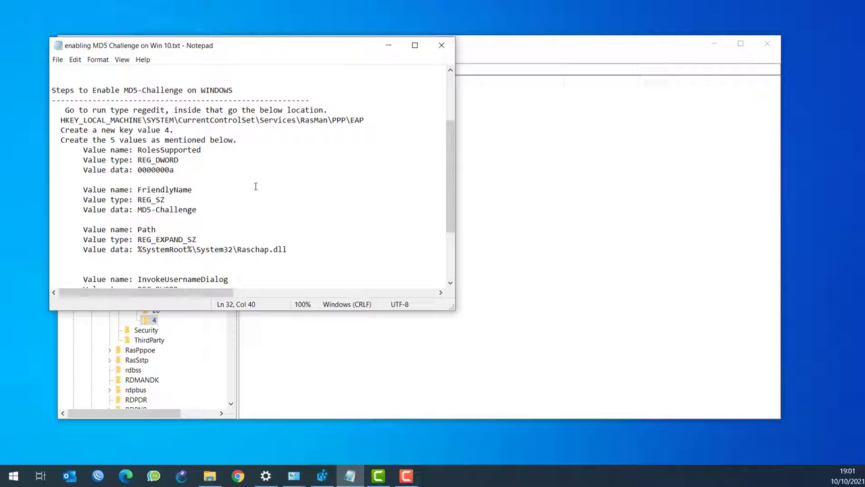
pyautogui.scroll(-2, 255, 186)
pyautogui.scroll(1, 255, 186)
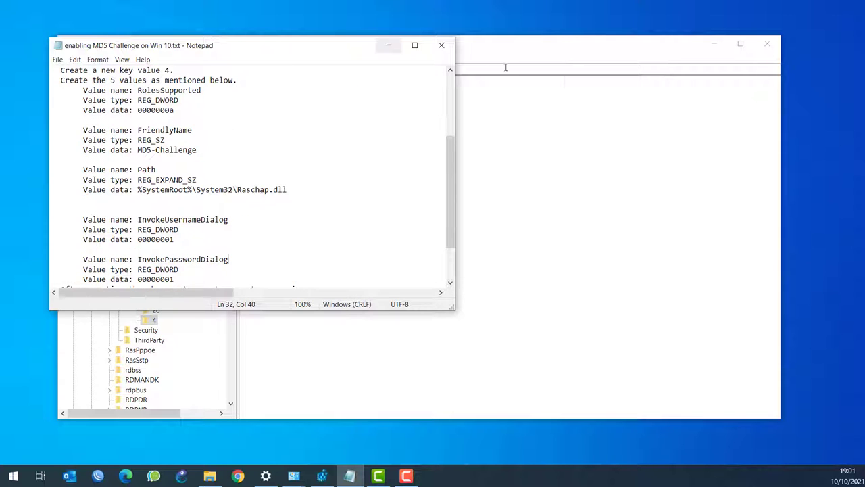
pyautogui.click(557, 47)
pyautogui.moveTo(557, 47); pyautogui.dragTo(578, 43)
pyautogui.moveTo(287, 44); pyautogui.dragTo(445, 29)
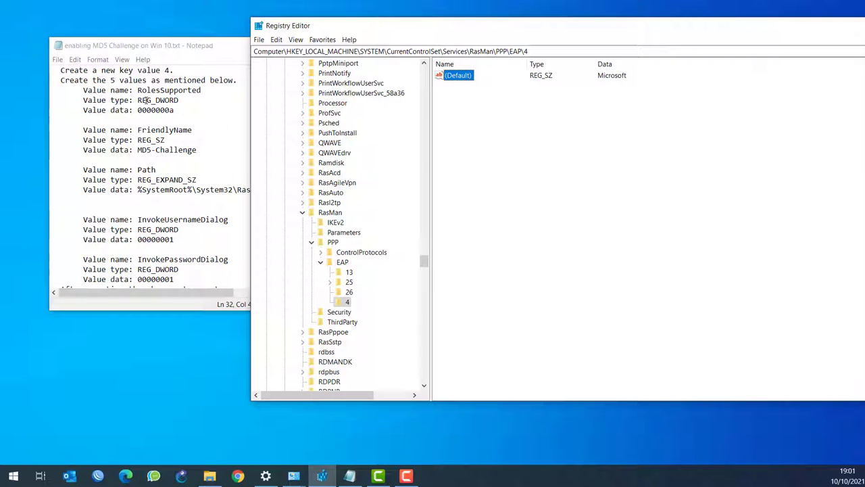
# Create a DWORD (32-bit) value in key 4 and name it RolesSupported, copying the name from the Notepad notes
pyautogui.rightClick(465, 93)
pyautogui.moveTo(503, 101)
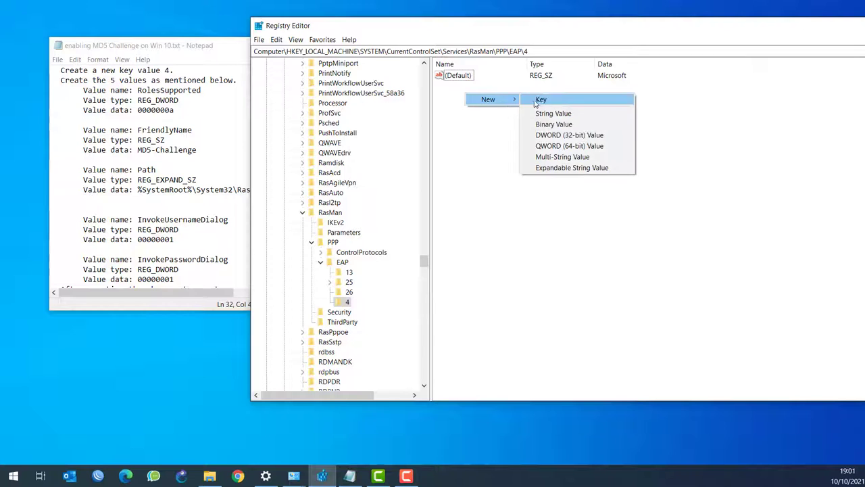
pyautogui.click(587, 136)
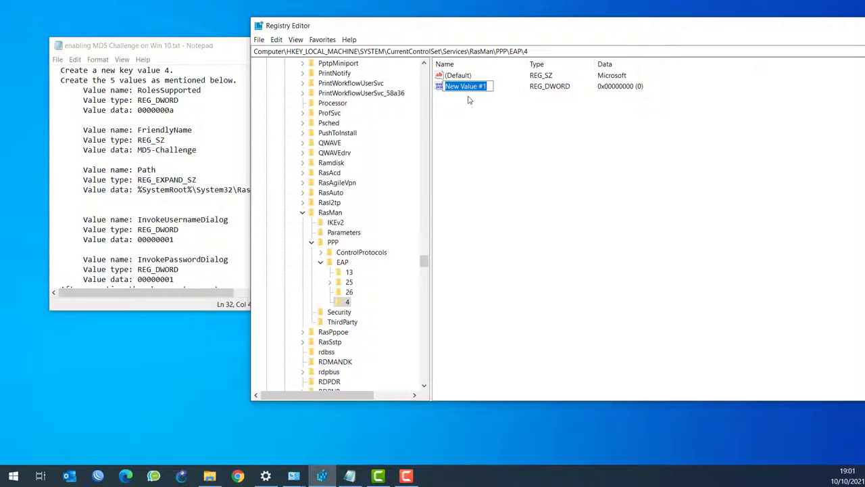
pyautogui.doubleClick(169, 89)
pyautogui.rightClick(175, 88)
pyautogui.click(199, 118)
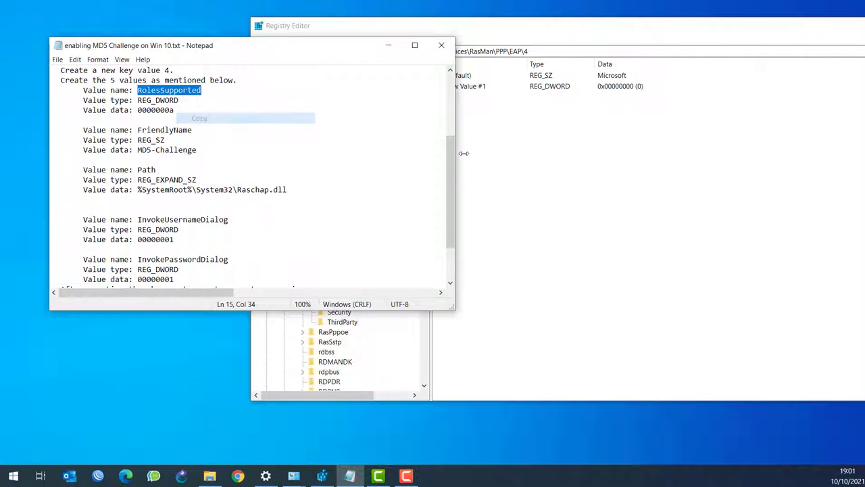
pyautogui.click(487, 125)
pyautogui.click(471, 86)
pyautogui.rightClick(472, 86)
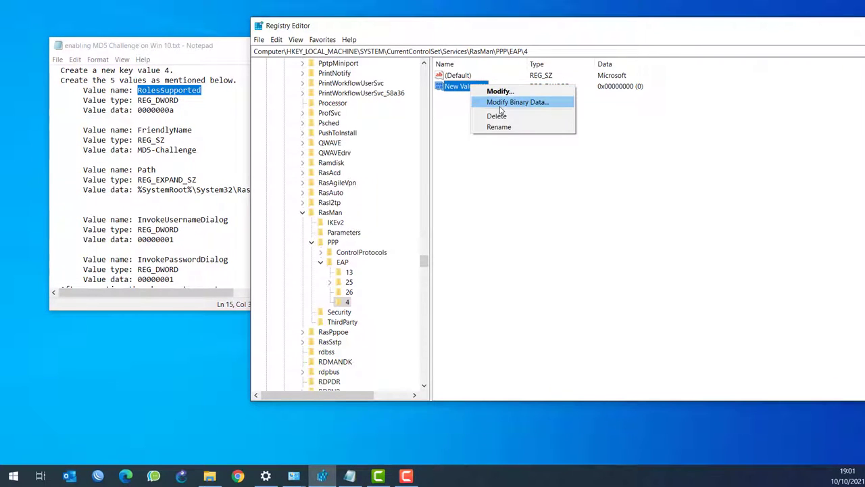
pyautogui.click(499, 127)
pyautogui.hotkey('ctrl', 'v')
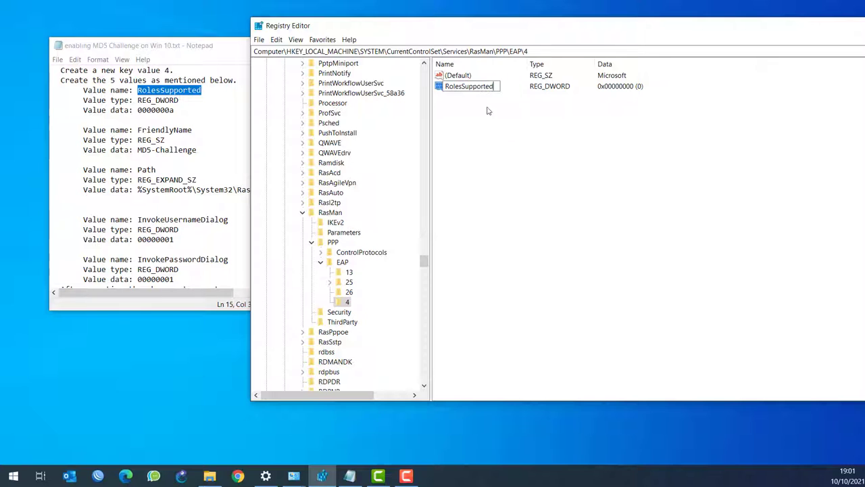
pyautogui.press('Return')
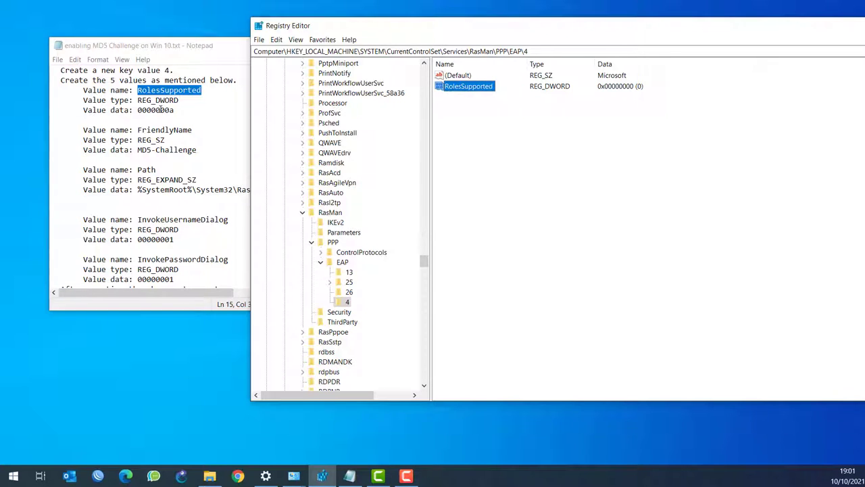
# Set the RolesSupported value data to hexadecimal 0000000a, copied from the Notepad notes
pyautogui.doubleClick(161, 109)
pyautogui.rightClick(160, 108)
pyautogui.click(194, 141)
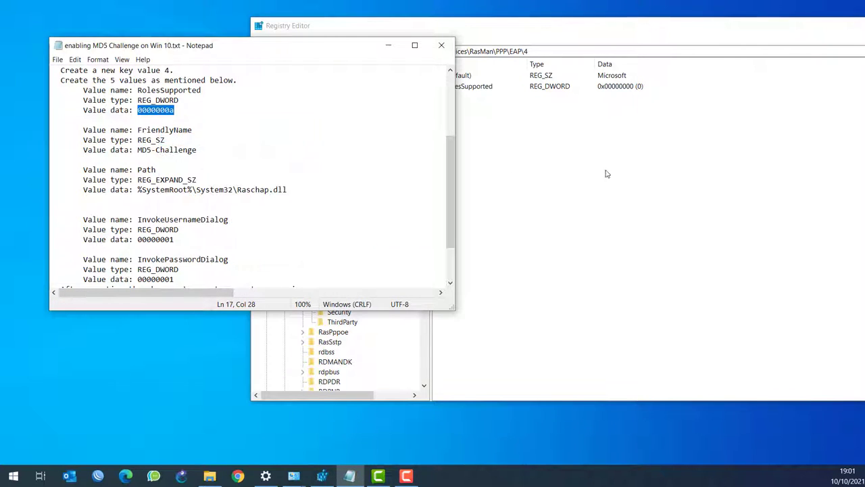
pyautogui.click(486, 86)
pyautogui.doubleClick(486, 85)
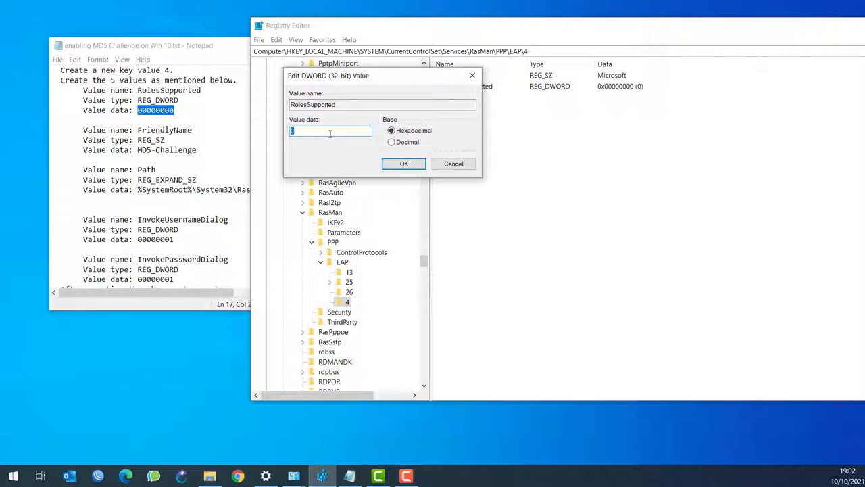
pyautogui.hotkey('ctrl', 'v')
pyautogui.click(404, 163)
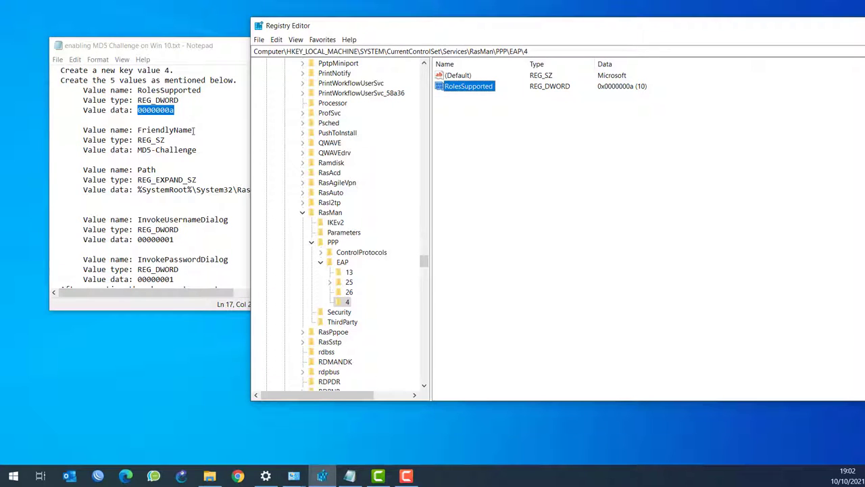
# Create a string value in key 4 and name it FriendlyName
pyautogui.rightClick(466, 102)
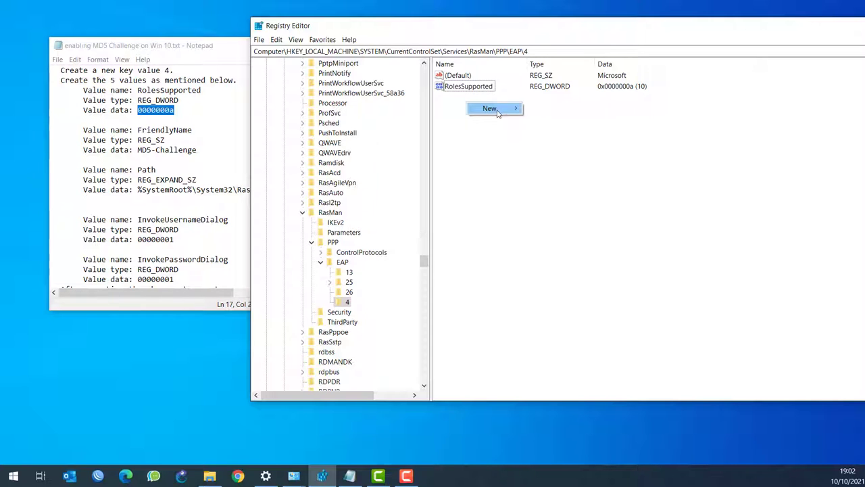
pyautogui.moveTo(506, 111)
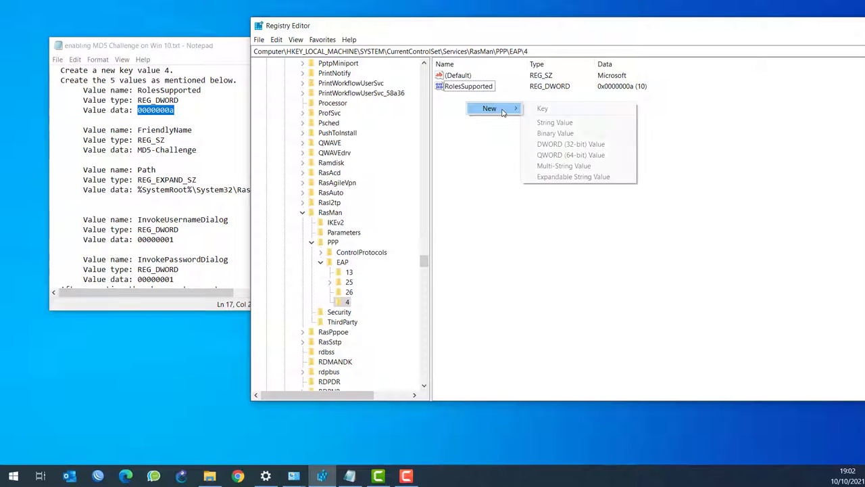
pyautogui.click(555, 122)
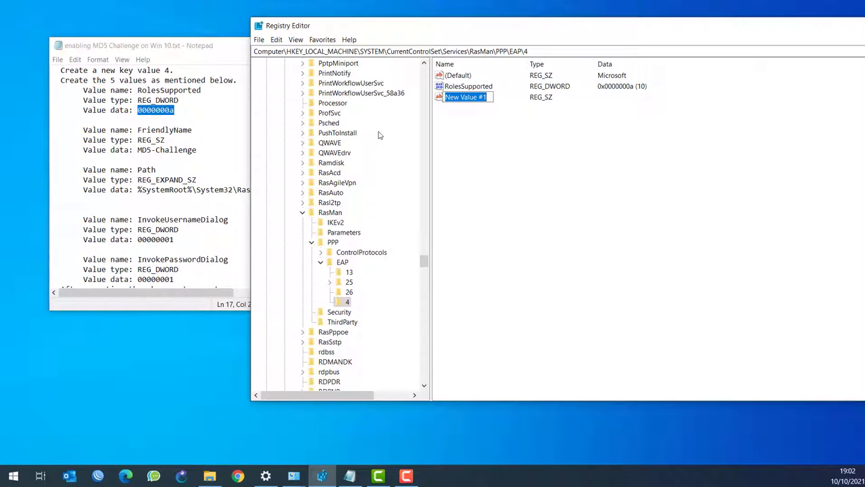
pyautogui.write('Frien')
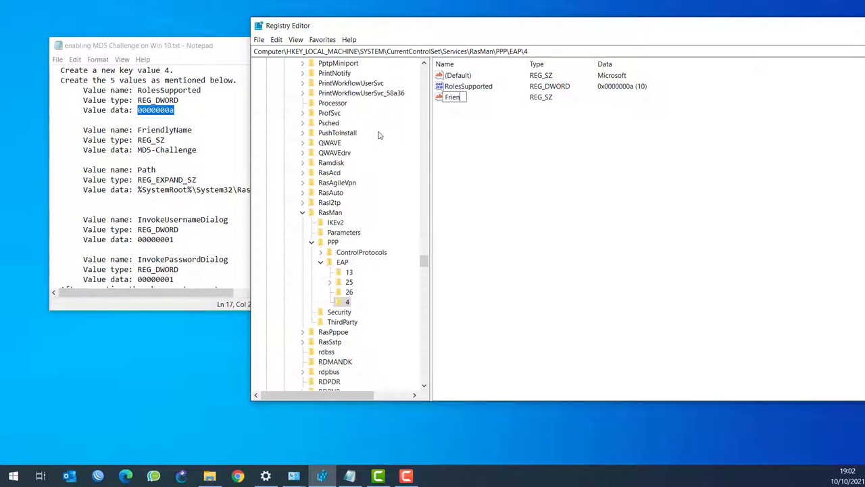
pyautogui.write('dlyName')
pyautogui.press('Return')
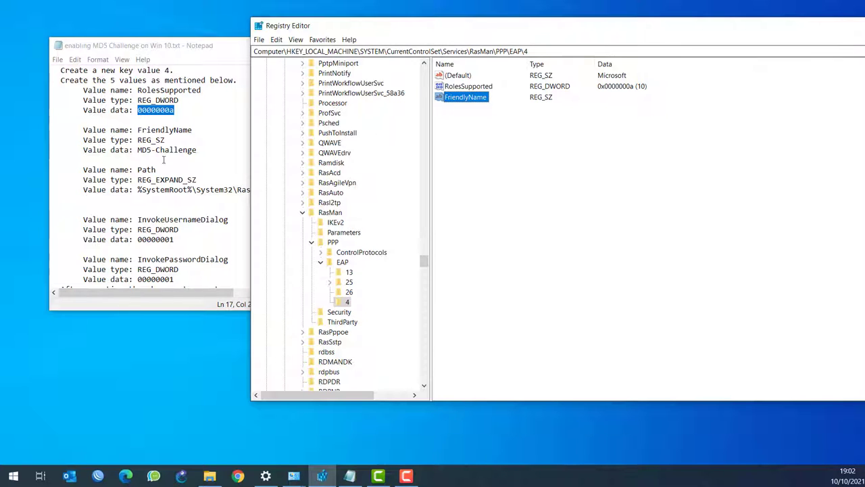
# Set the FriendlyName value data to MD5-Challenge, copied from the Notepad notes
pyautogui.click(197, 150)
pyautogui.moveTo(197, 150); pyautogui.dragTo(138, 150)
pyautogui.rightClick(139, 150)
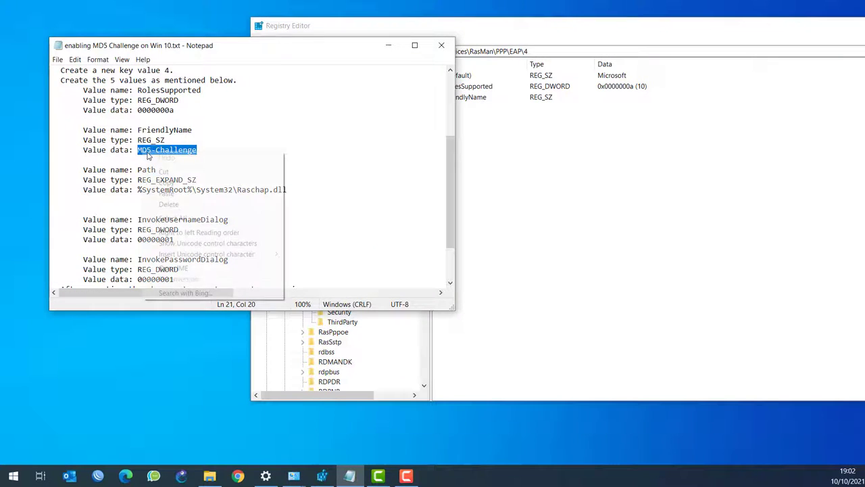
pyautogui.click(186, 181)
pyautogui.click(472, 98)
pyautogui.rightClick(471, 99)
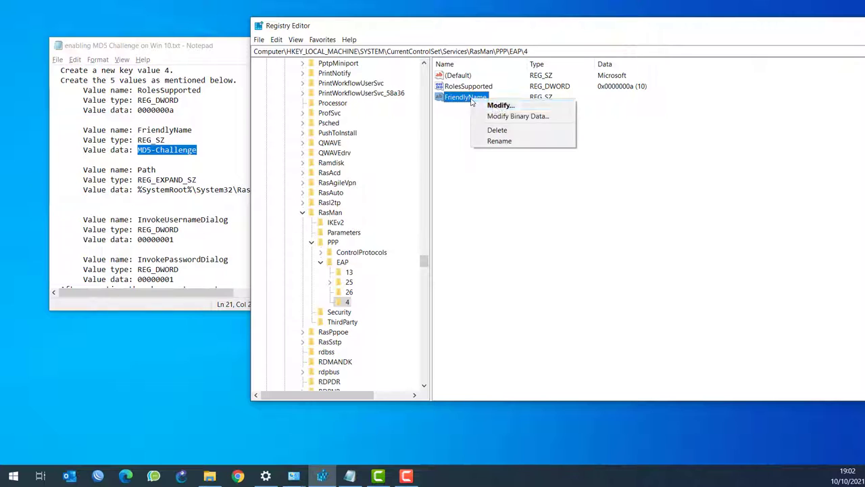
pyautogui.click(514, 141)
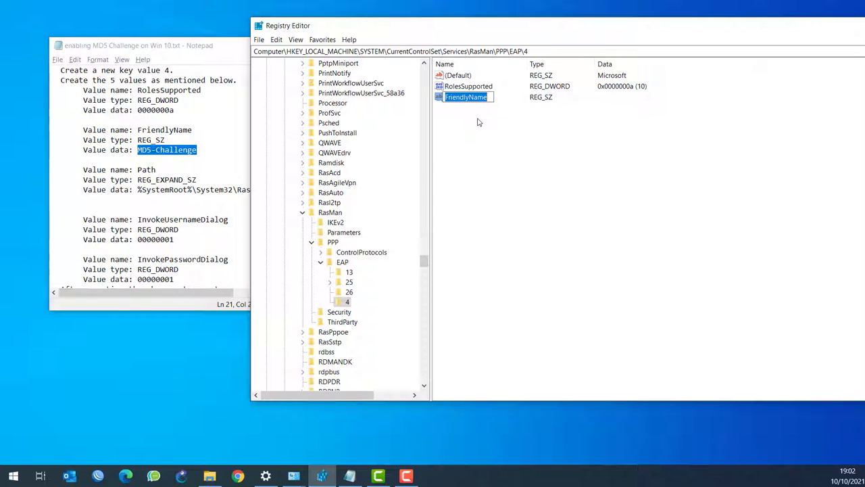
pyautogui.doubleClick(438, 99)
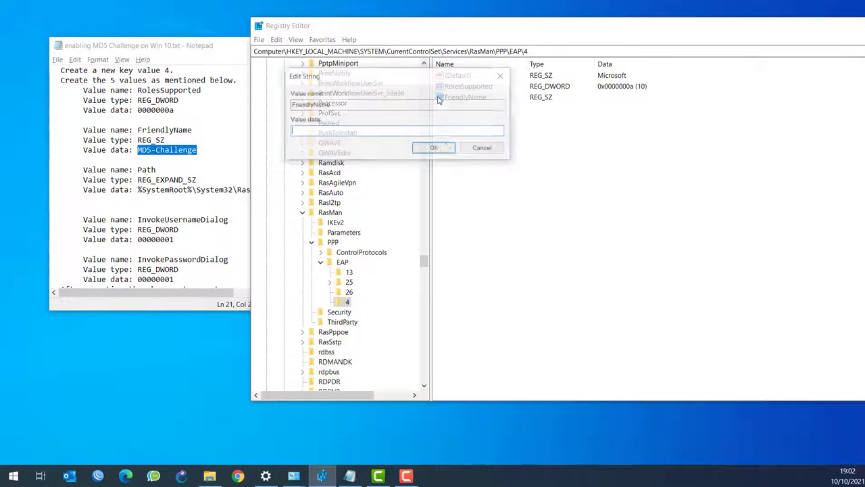
pyautogui.hotkey('ctrl', 'v')
pyautogui.click(435, 148)
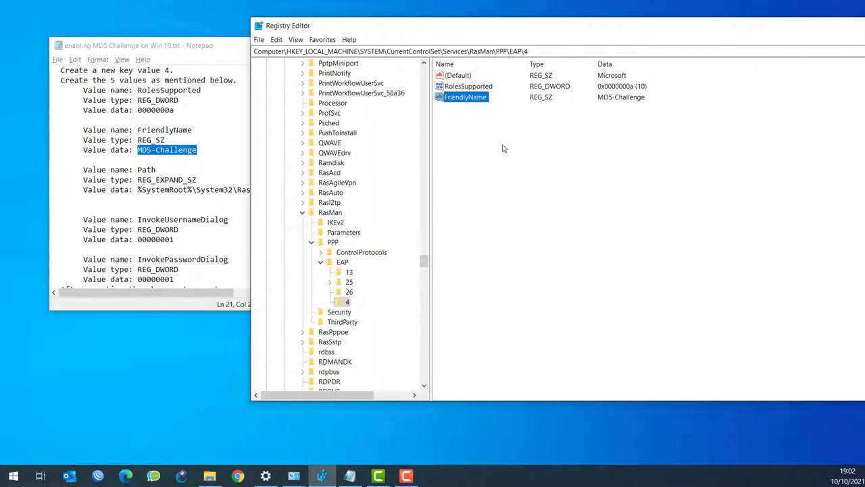
# Create an expandable string value in key 4 and name it Path, as listed in the Notepad notes
pyautogui.moveTo(200, 46); pyautogui.dragTo(187, 41)
pyautogui.moveTo(274, 186); pyautogui.dragTo(224, 186)
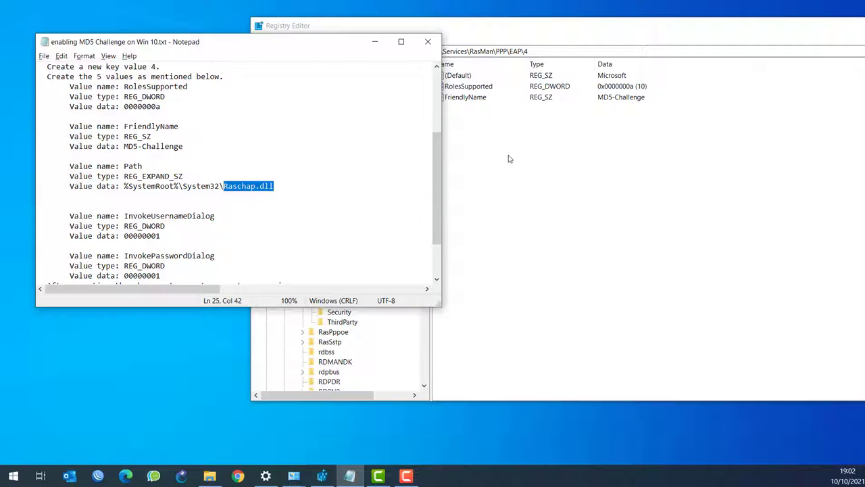
pyautogui.click(455, 112)
pyautogui.rightClick(475, 120)
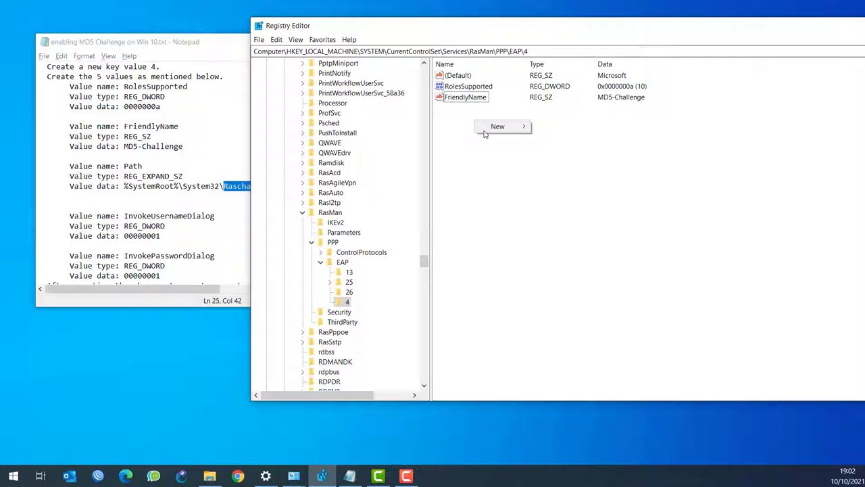
pyautogui.moveTo(507, 127)
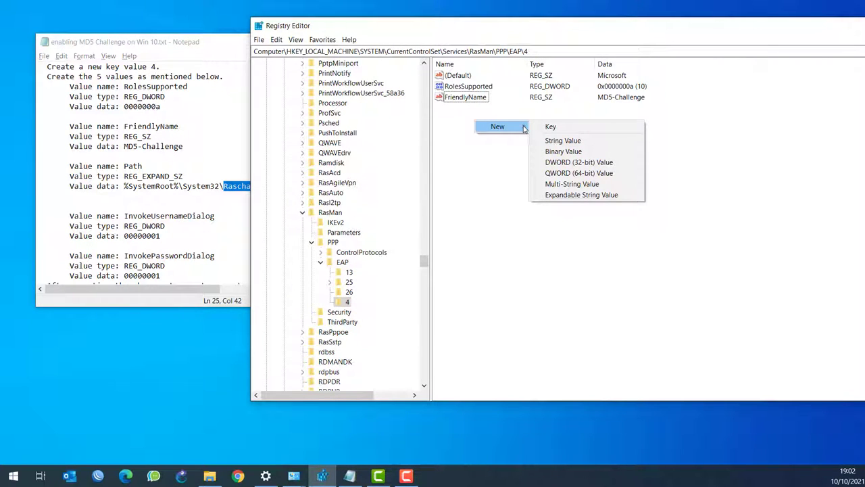
pyautogui.click(598, 196)
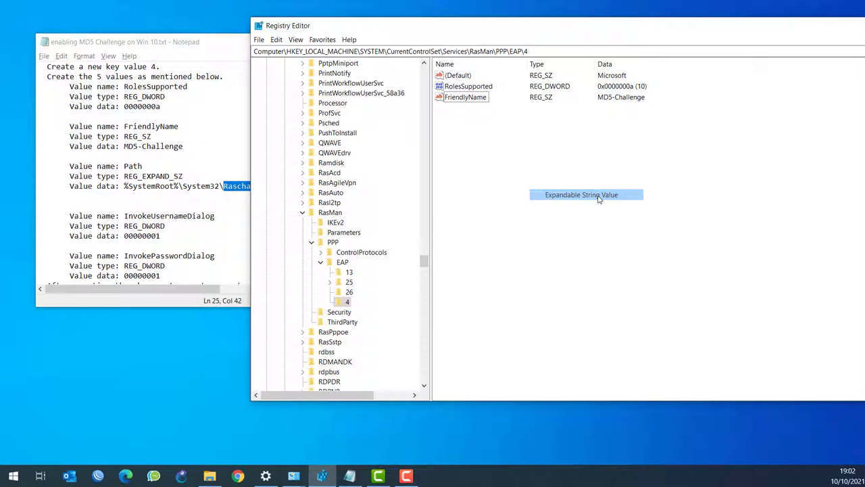
pyautogui.write('Path')
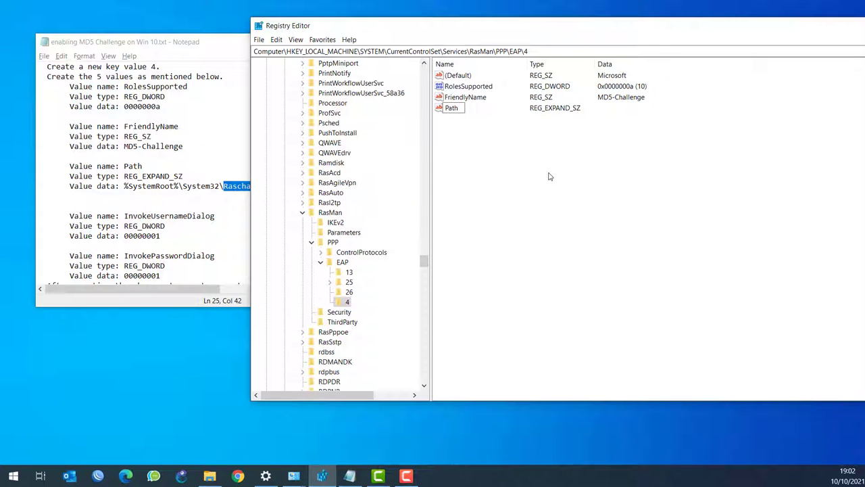
pyautogui.press('Return')
# Set the Path value data to %SystemRoot%\System32\Raschap.dll, copied from the Notepad notes
pyautogui.click(173, 195)
pyautogui.moveTo(123, 186); pyautogui.dragTo(274, 190)
pyautogui.click(453, 110)
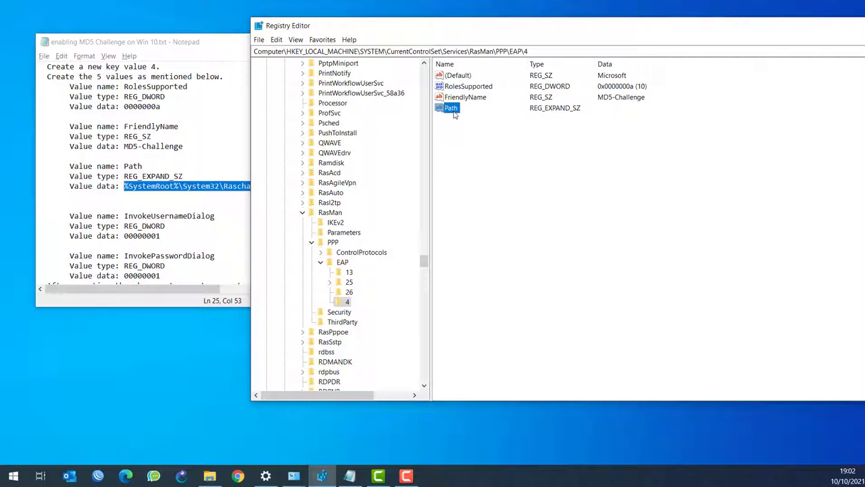
pyautogui.doubleClick(455, 110)
pyautogui.hotkey('ctrl', 'v')
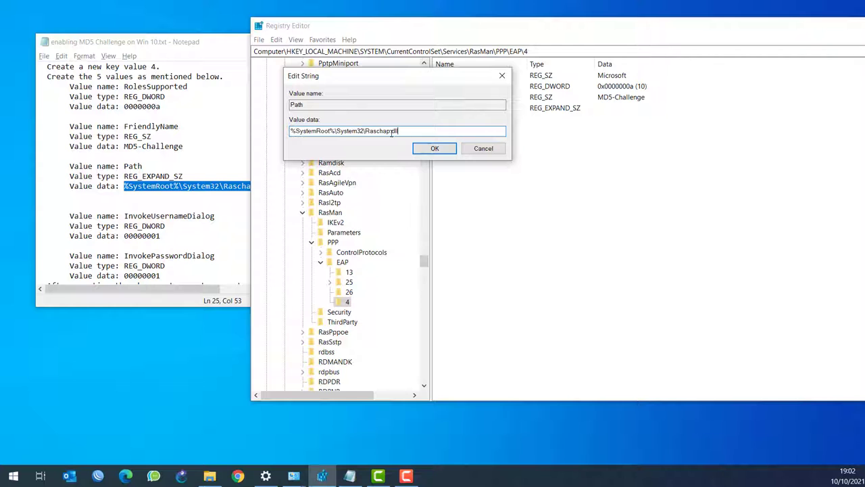
pyautogui.click(436, 148)
# Create a DWORD (32-bit) value in key 4 and name it InvokeUsernameDialog, copying the name from the Notepad notes
pyautogui.moveTo(206, 49); pyautogui.dragTo(195, 39)
pyautogui.click(518, 171)
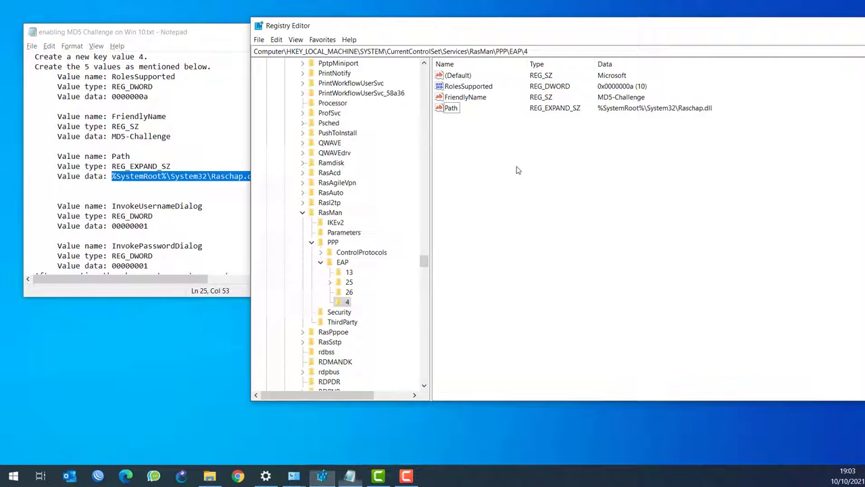
pyautogui.rightClick(469, 131)
pyautogui.moveTo(507, 139)
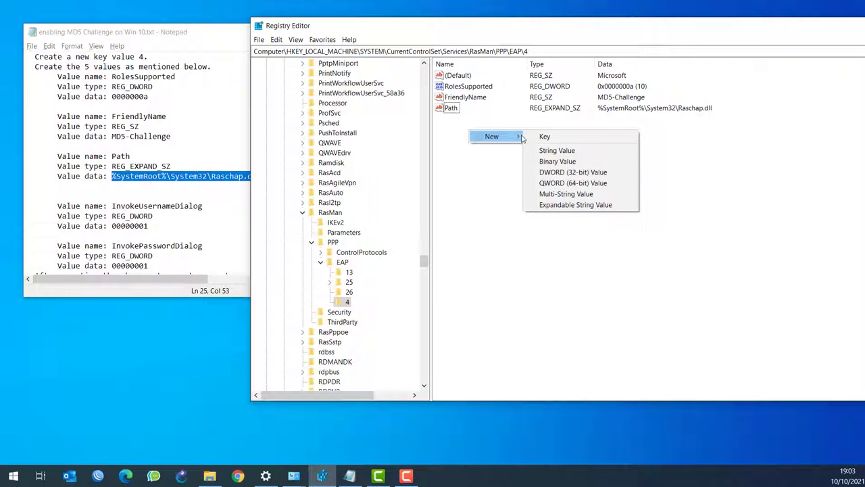
pyautogui.click(579, 172)
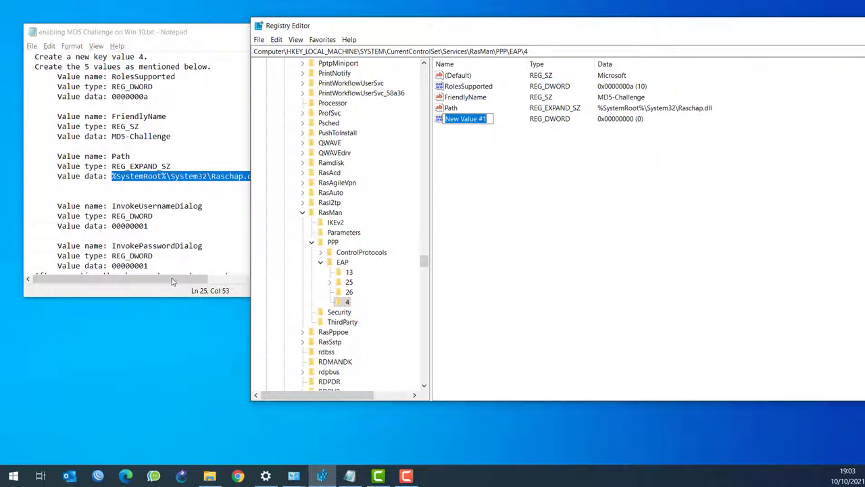
pyautogui.doubleClick(154, 216)
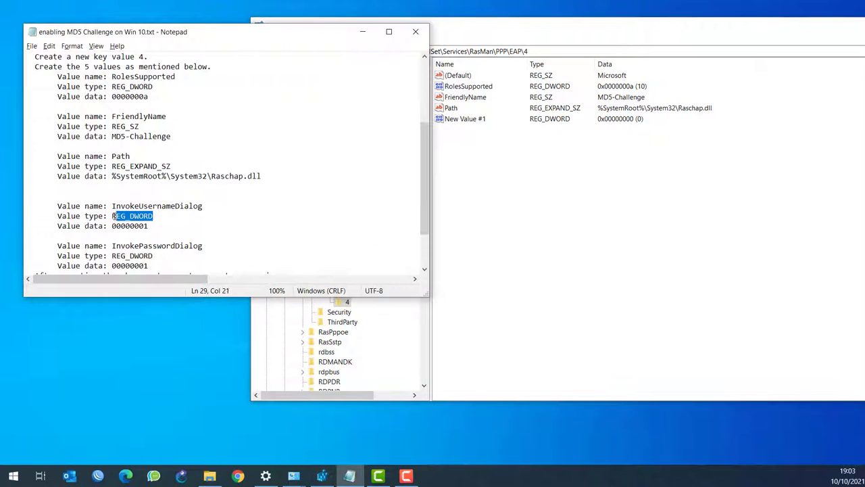
pyautogui.click(195, 218)
pyautogui.moveTo(206, 206); pyautogui.dragTo(113, 205)
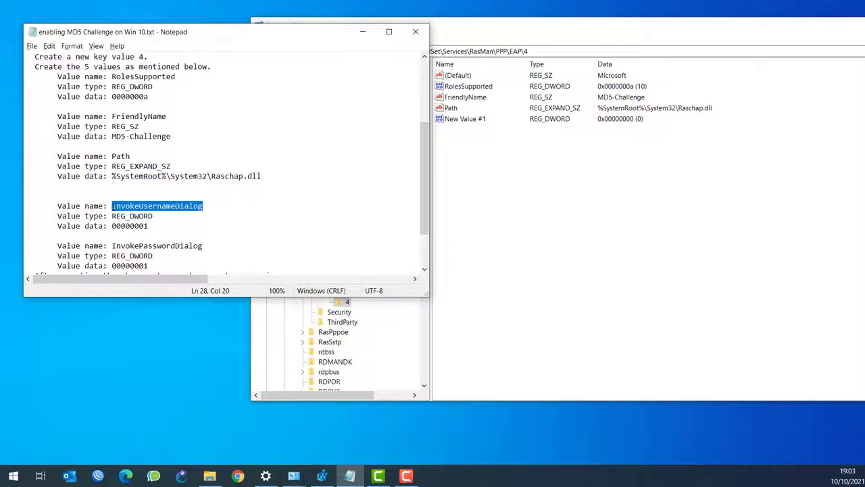
pyautogui.rightClick(471, 122)
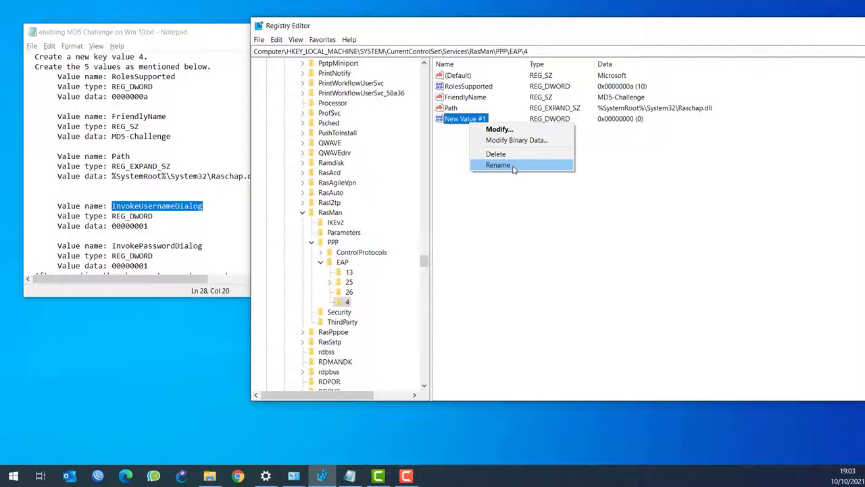
pyautogui.click(514, 168)
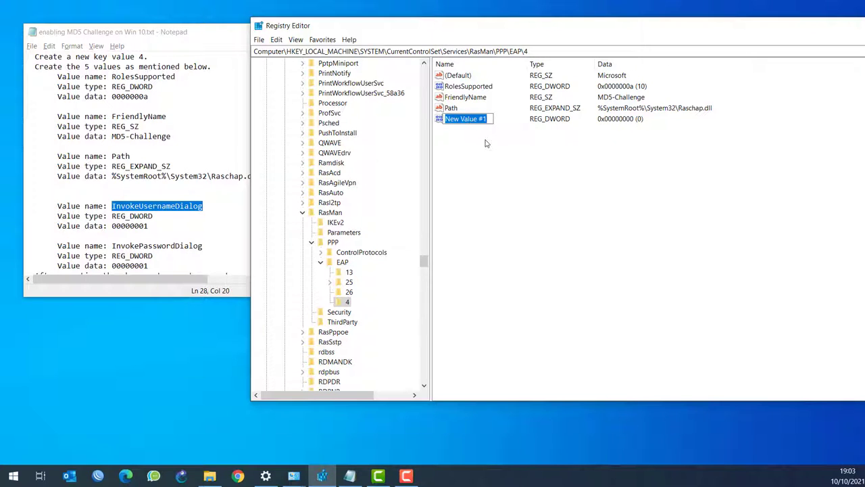
pyautogui.hotkey('ctrl', 'v')
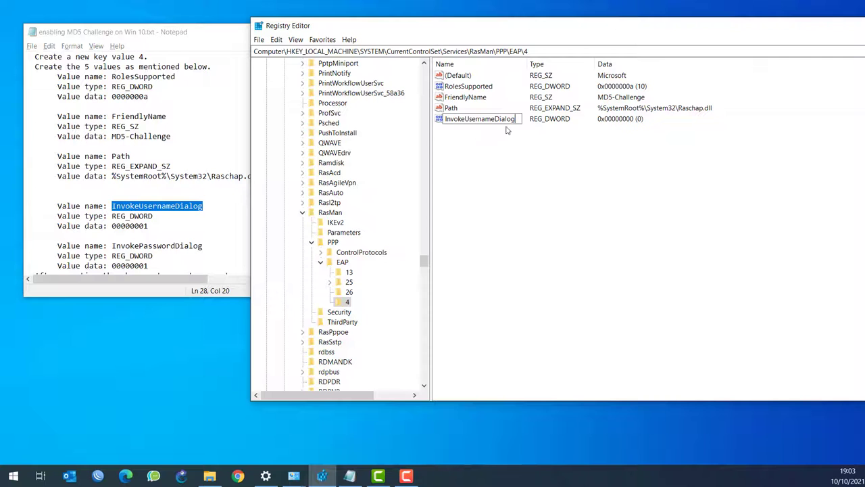
pyautogui.press('Return')
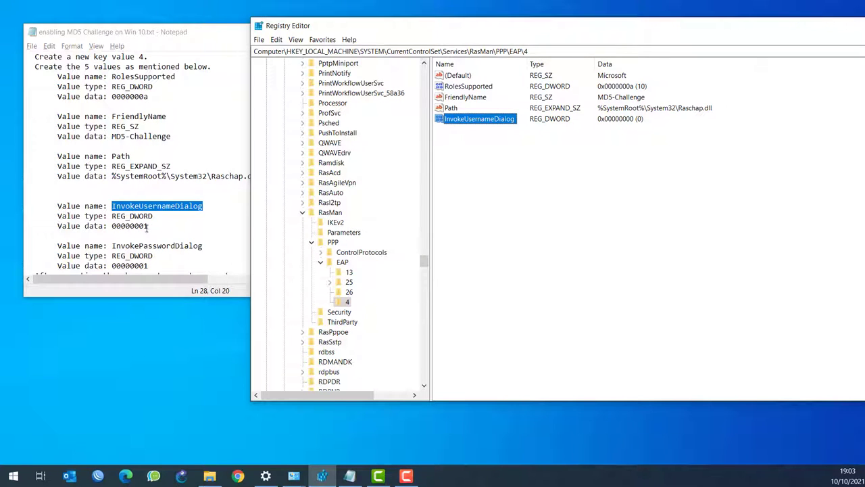
# Set the InvokeUsernameDialog value data to hexadecimal 00000001, copied from the Notepad notes
pyautogui.moveTo(147, 226); pyautogui.dragTo(111, 226)
pyautogui.click(480, 200)
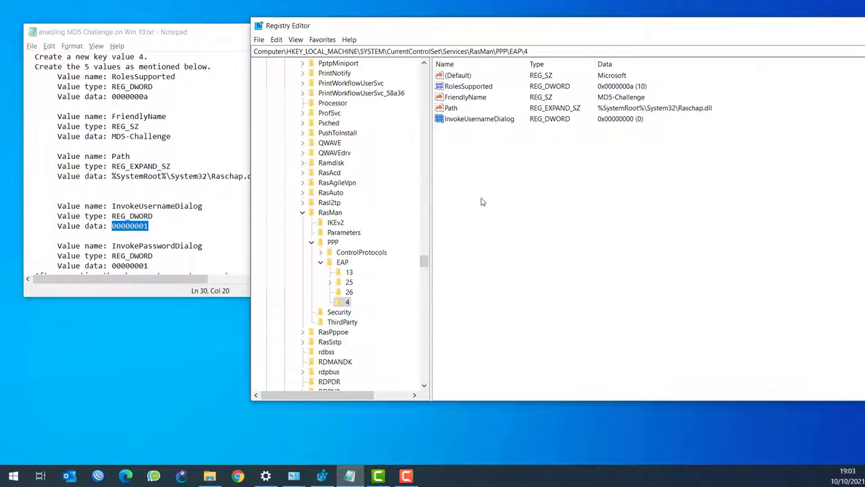
pyautogui.doubleClick(473, 119)
pyautogui.hotkey('ctrl', 'v')
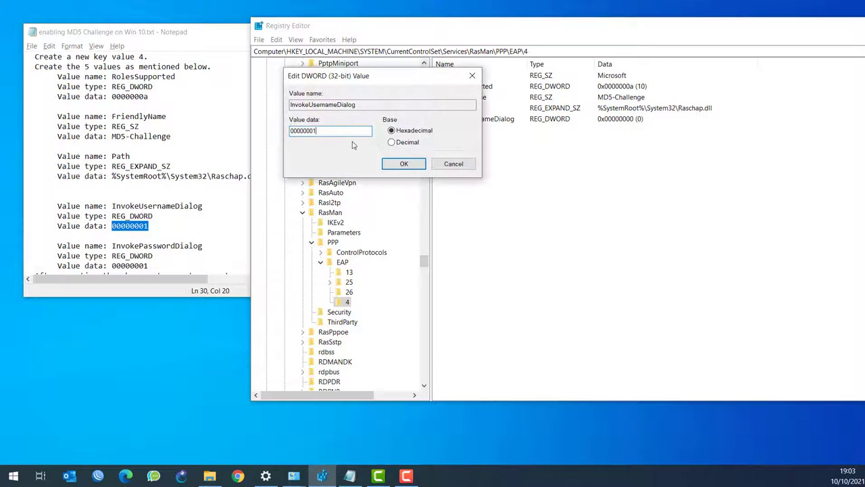
pyautogui.click(406, 165)
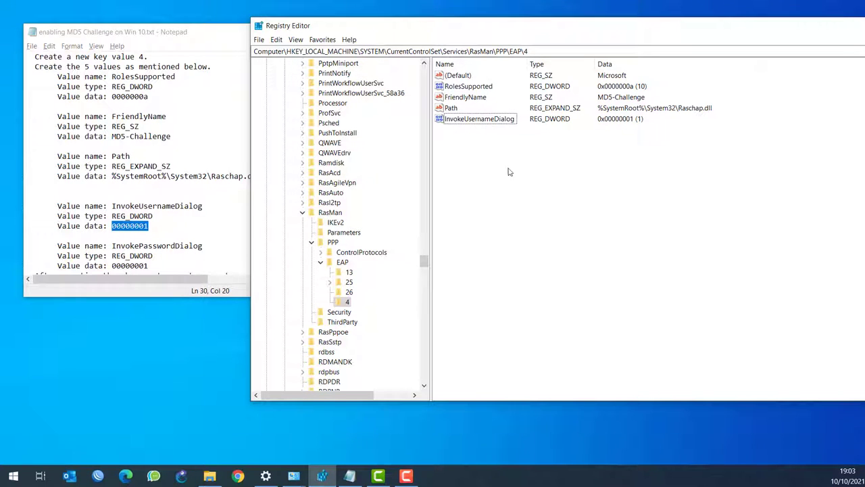
# Create a DWORD (32-bit) value in key 4 and name it InvokePasswordDialog, copying the name from the Notepad notes
pyautogui.rightClick(492, 145)
pyautogui.moveTo(530, 149)
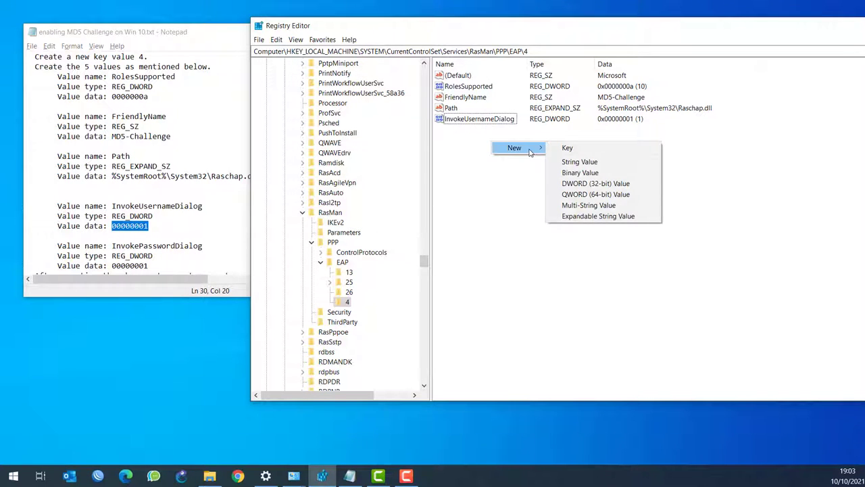
pyautogui.click(604, 186)
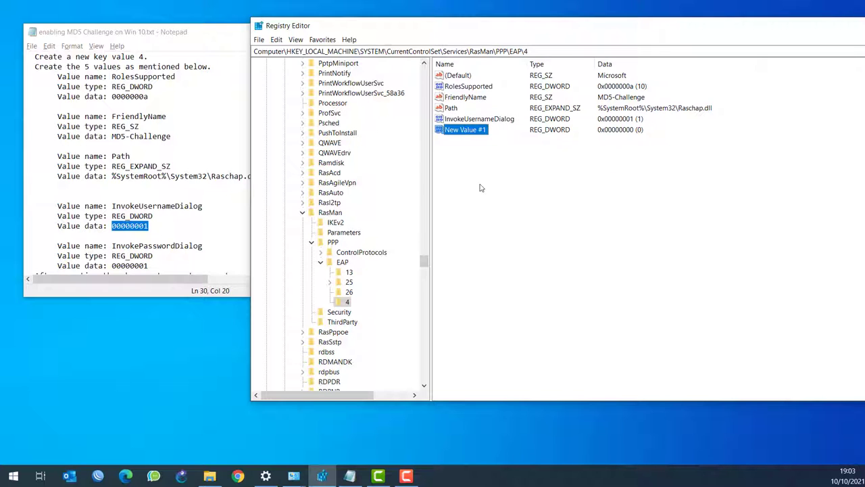
pyautogui.scroll(-1, 168, 230)
pyautogui.click(204, 215)
pyautogui.moveTo(204, 215); pyautogui.dragTo(112, 216)
pyautogui.hotkey('ctrl', 'c')
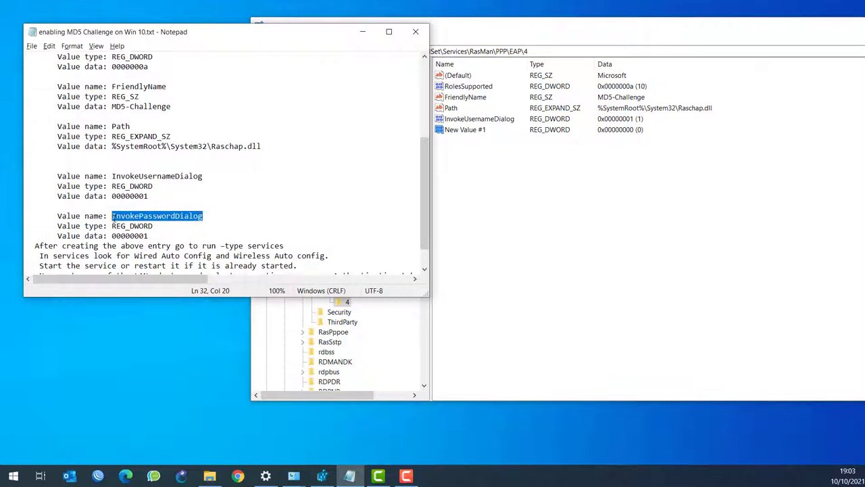
pyautogui.click(480, 200)
pyautogui.rightClick(472, 131)
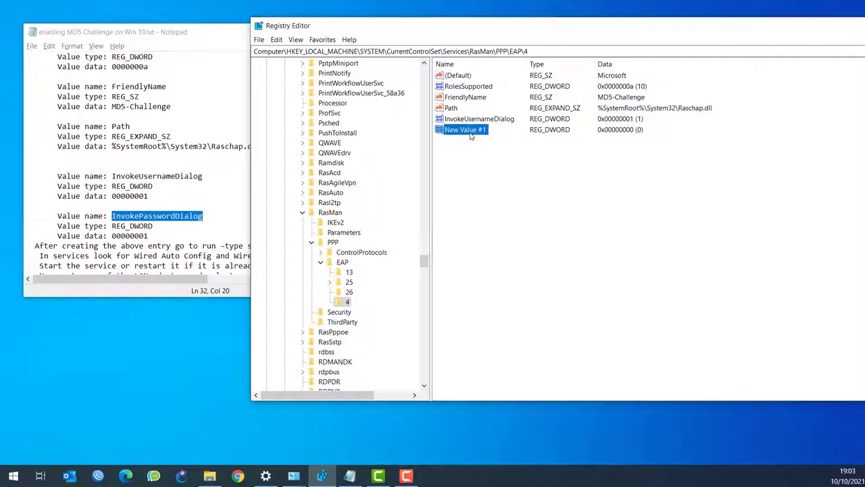
pyautogui.click(499, 175)
pyautogui.hotkey('ctrl', 'v')
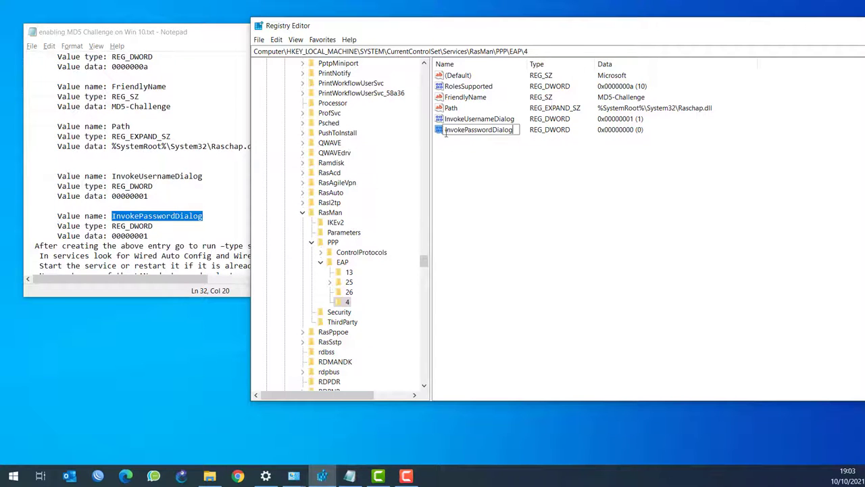
pyautogui.press('Return')
# Set the InvokePasswordDialog value data to hexadecimal 00000001, copied from the Notepad notes
pyautogui.click(150, 236)
pyautogui.moveTo(149, 236); pyautogui.dragTo(111, 237)
pyautogui.hotkey('ctrl', 'c')
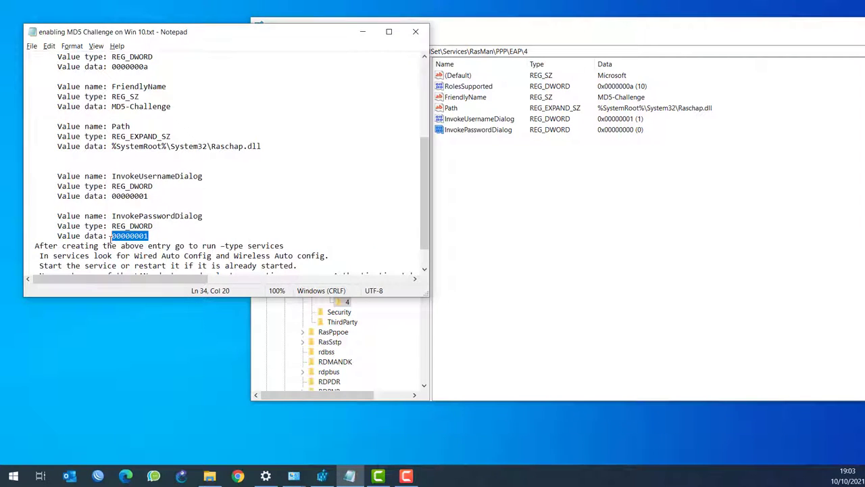
pyautogui.click(479, 241)
pyautogui.doubleClick(484, 131)
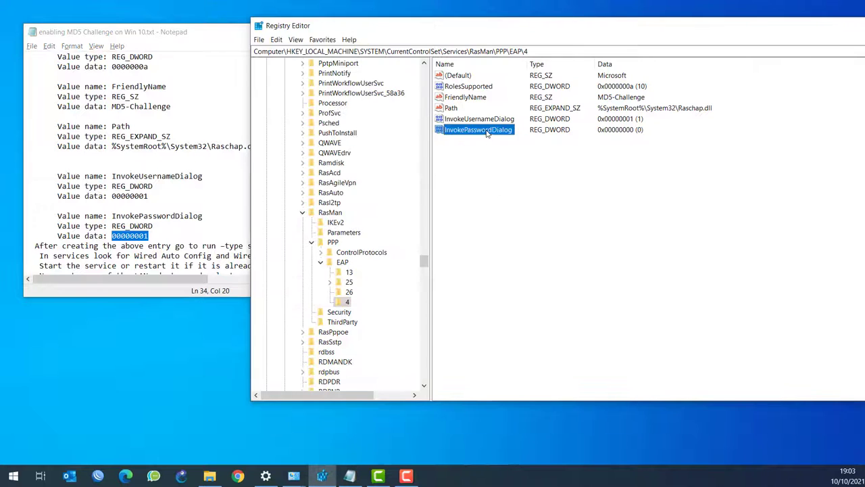
pyautogui.hotkey('ctrl', 'v')
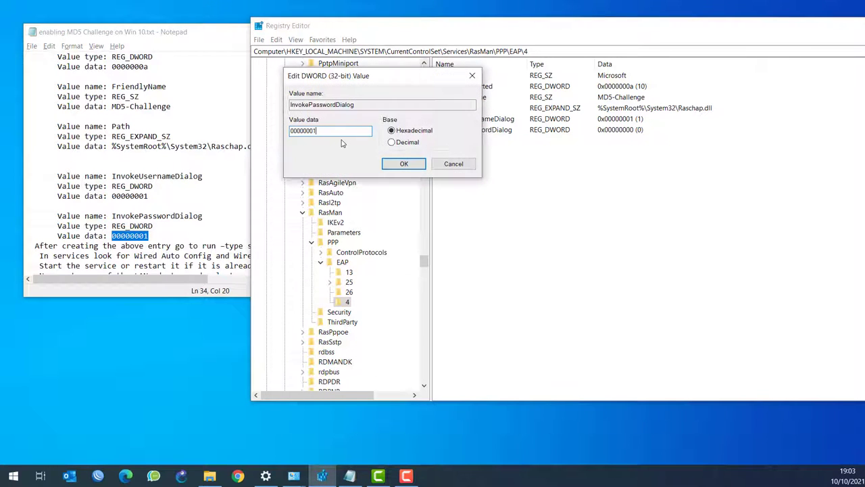
pyautogui.click(404, 164)
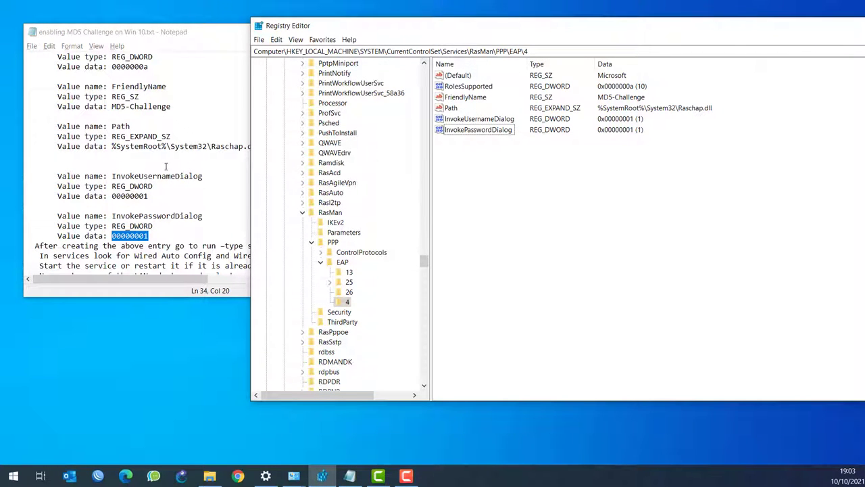
# Switch to the Network Connections window and open the authentication settings in the Ethernet 2 adapter's properties
pyautogui.click(200, 39)
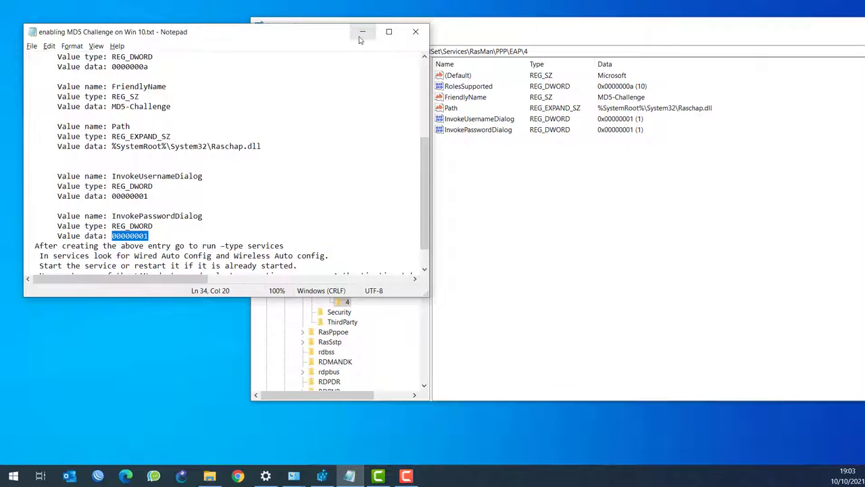
pyautogui.click(266, 476)
pyautogui.moveTo(294, 480)
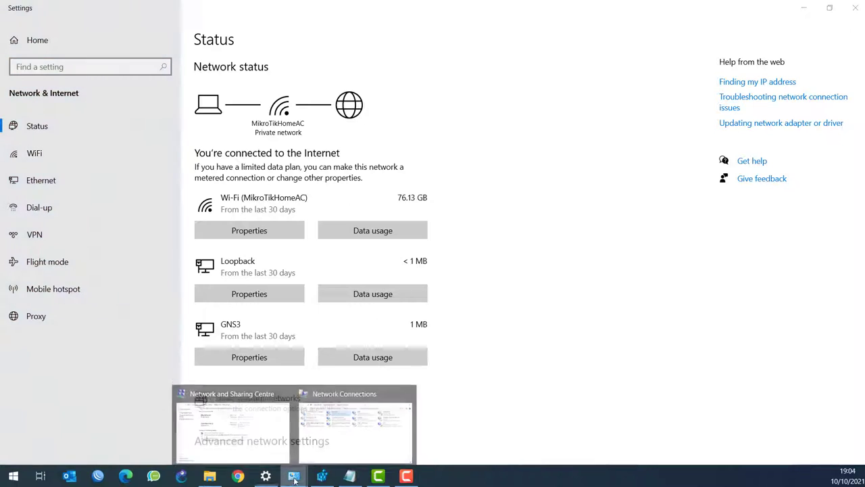
pyautogui.click(363, 446)
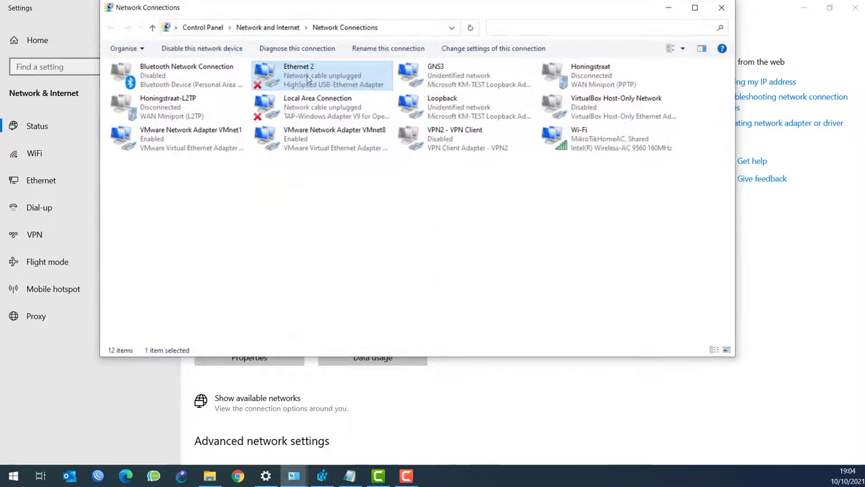
pyautogui.rightClick(309, 79)
pyautogui.click(319, 181)
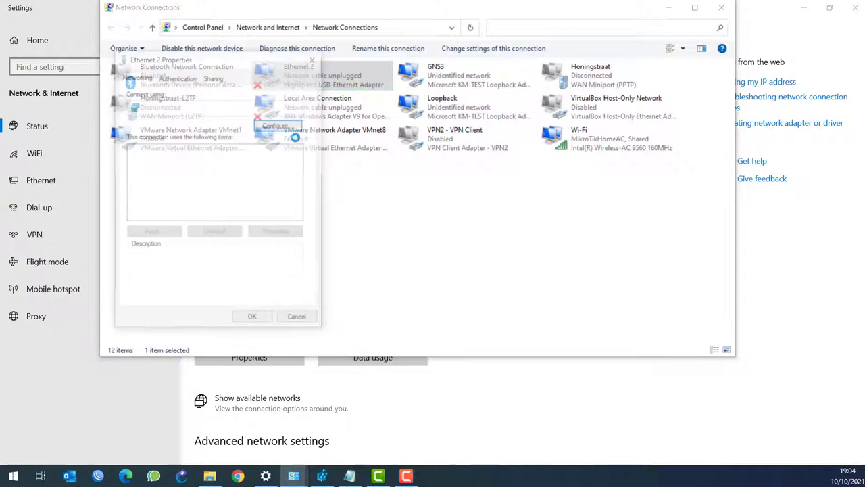
pyautogui.moveTo(228, 52); pyautogui.dragTo(334, 93)
pyautogui.click(289, 110)
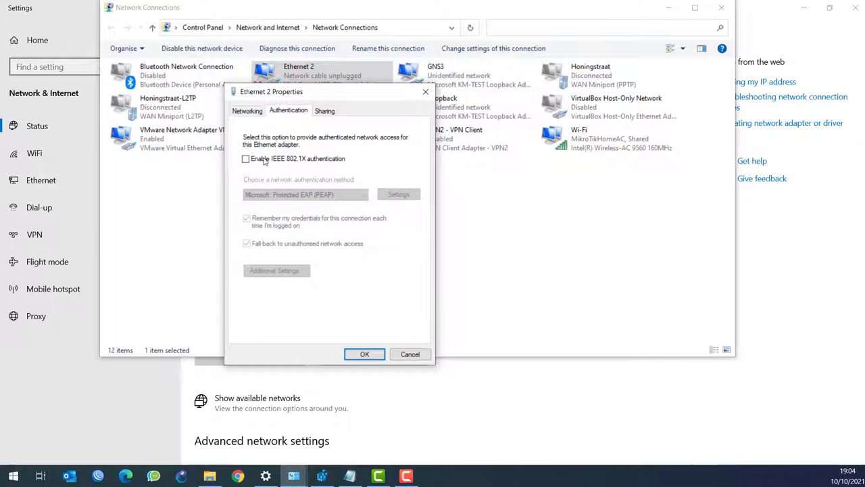
# Try IEEE 802.1X authentication on Ethernet 2 with Microsoft: MD5-Challenge as the network authentication method, and discard the changes
pyautogui.click(246, 158)
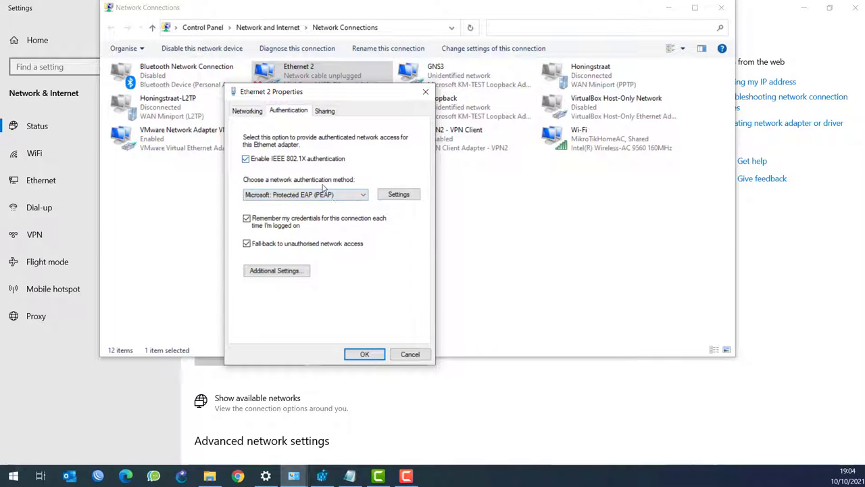
pyautogui.click(328, 195)
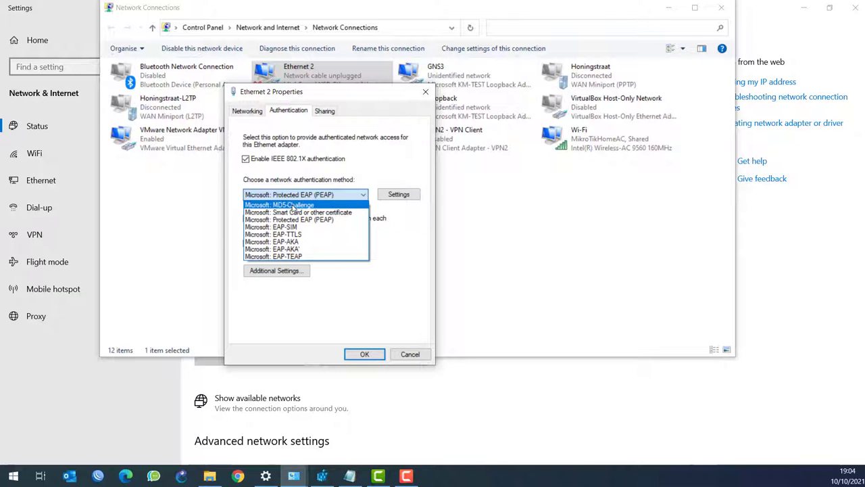
pyautogui.click(293, 206)
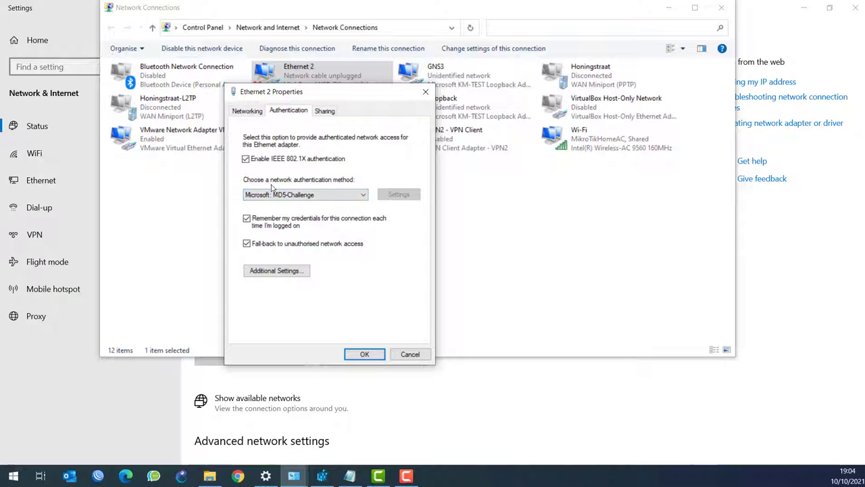
pyautogui.click(247, 194)
pyautogui.click(248, 197)
pyautogui.press('Escape')
# Clear the desktop by minimising Network Connections and Registry Editor and closing Settings
pyautogui.click(668, 8)
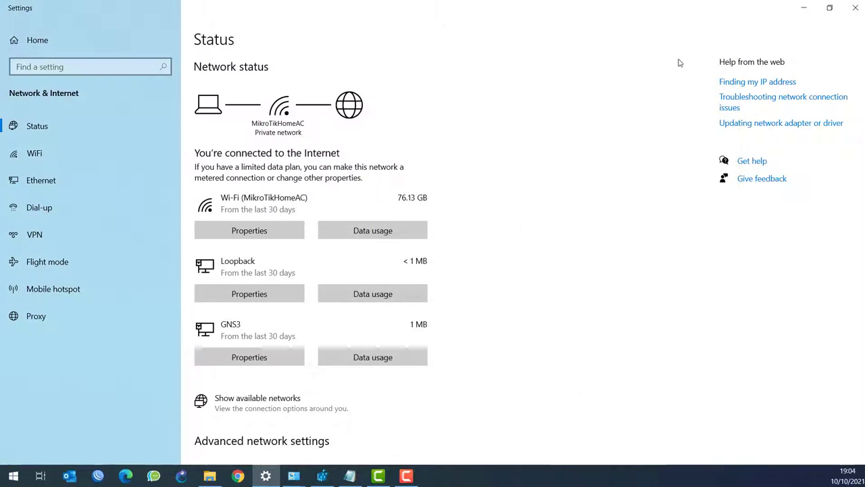
pyautogui.click(855, 9)
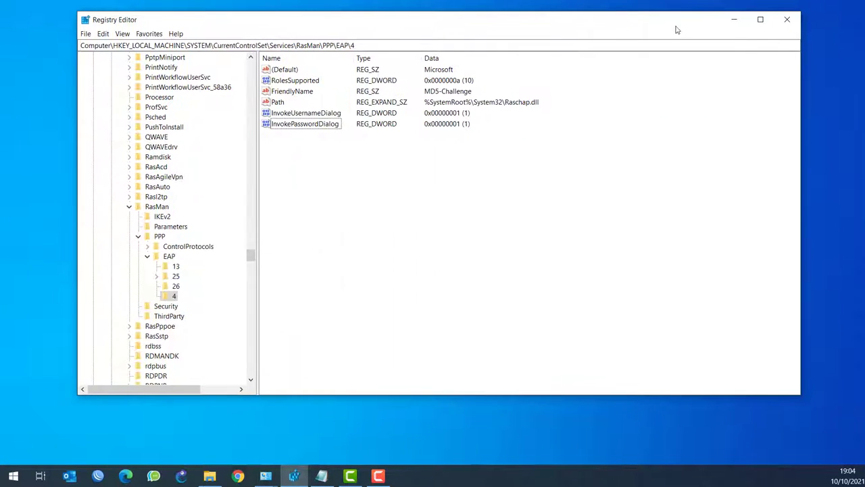
pyautogui.click(734, 20)
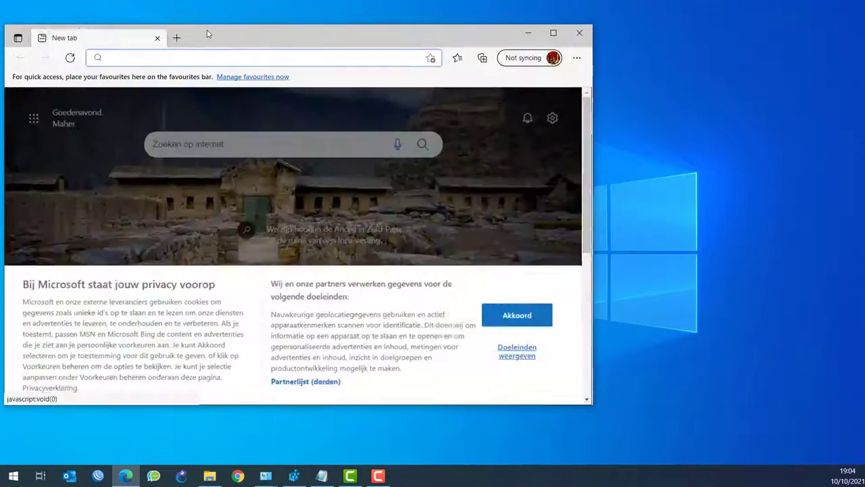
# Maximise the Edge browser window and go to mynetworktraining.com
pyautogui.doubleClick(207, 30)
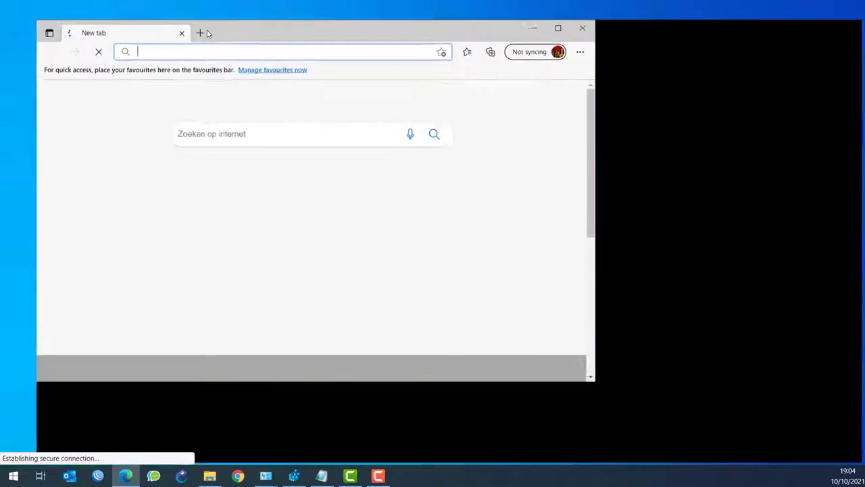
pyautogui.write('my')
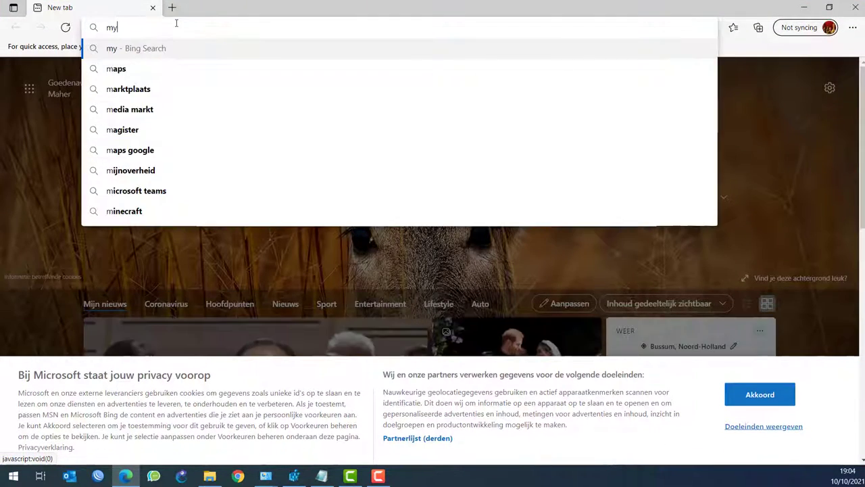
pyautogui.write('networktraining.com')
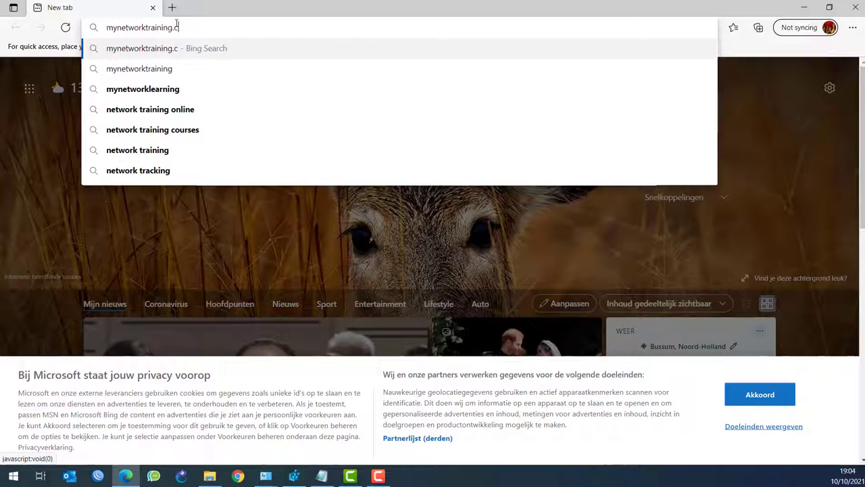
pyautogui.press('Return')
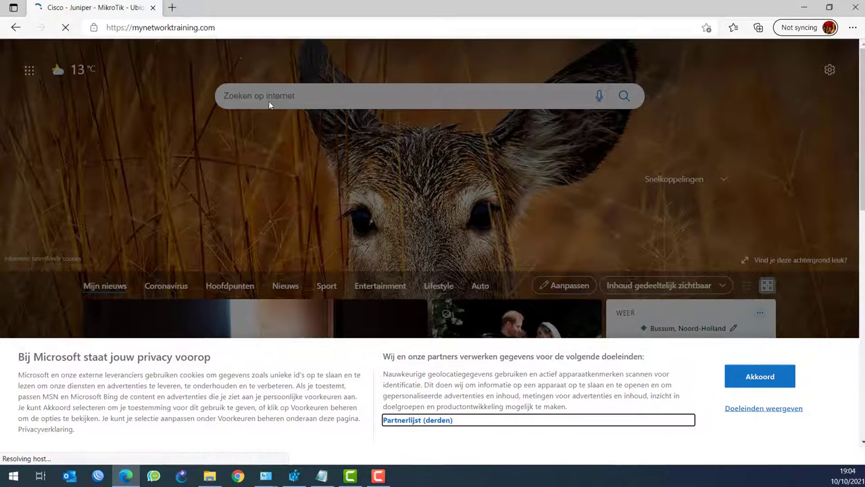
# Show all courses, search the page for "dot1" and open the course "Dot1x (802.1x) on MikroTik with LABS"
pyautogui.scroll(-15, 396, 125)
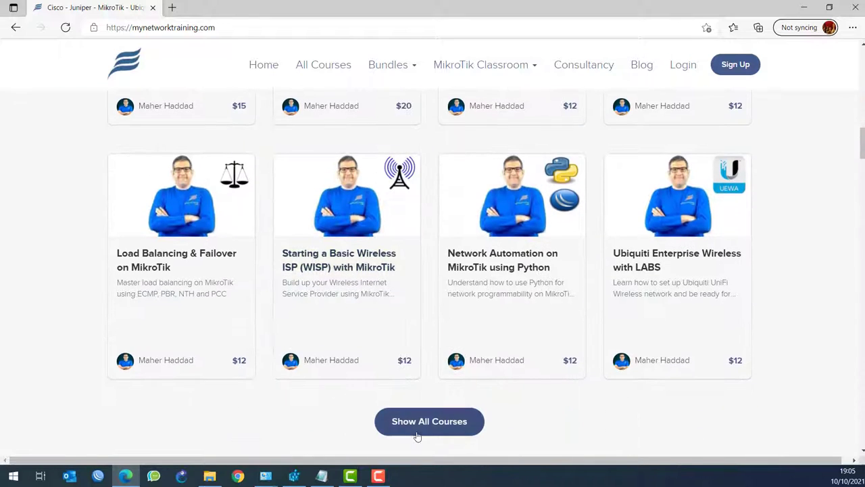
pyautogui.click(415, 431)
pyautogui.hotkey('ctrl', 'f')
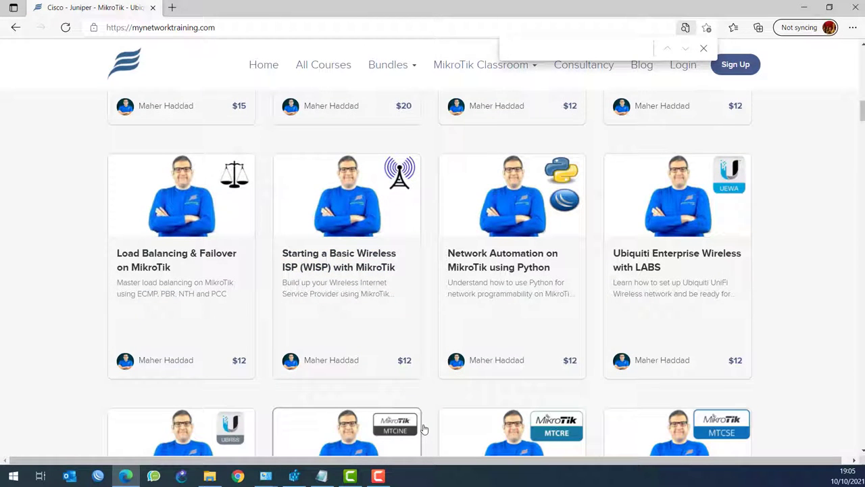
pyautogui.write('dot1')
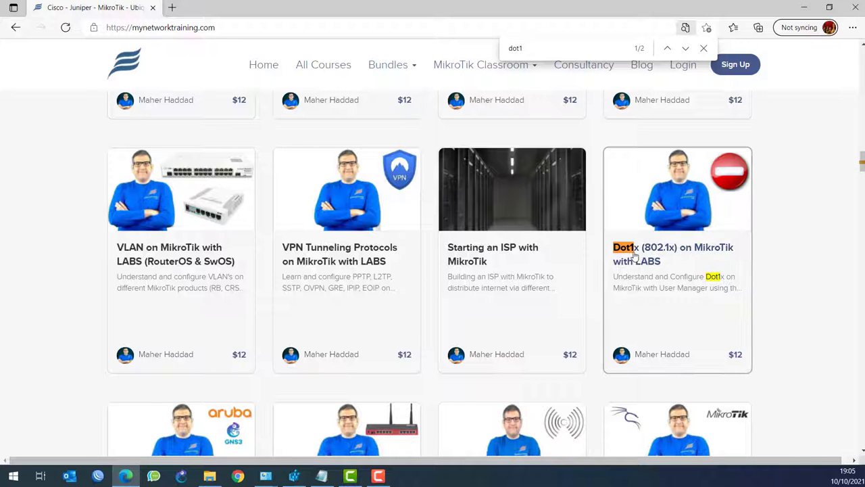
pyautogui.click(655, 251)
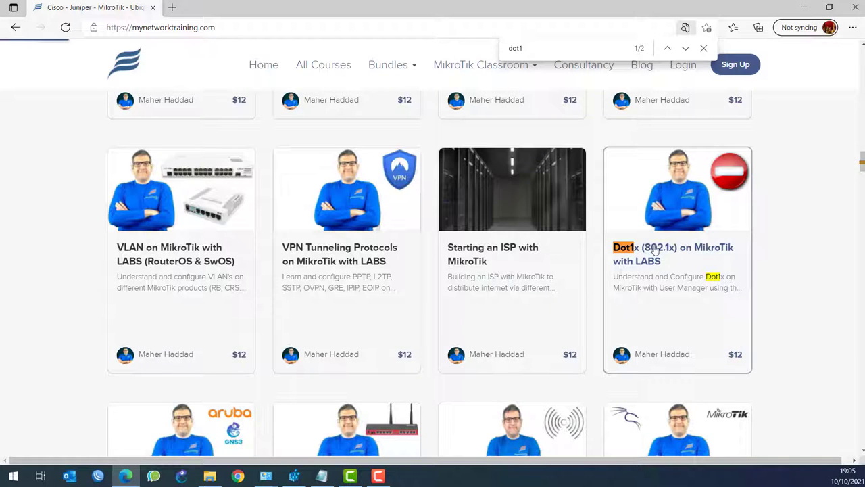
# Examine the Dot1x course page and its fully expanded curriculum, and close the page search
pyautogui.scroll(-3, 348, 141)
pyautogui.scroll(-15, 349, 140)
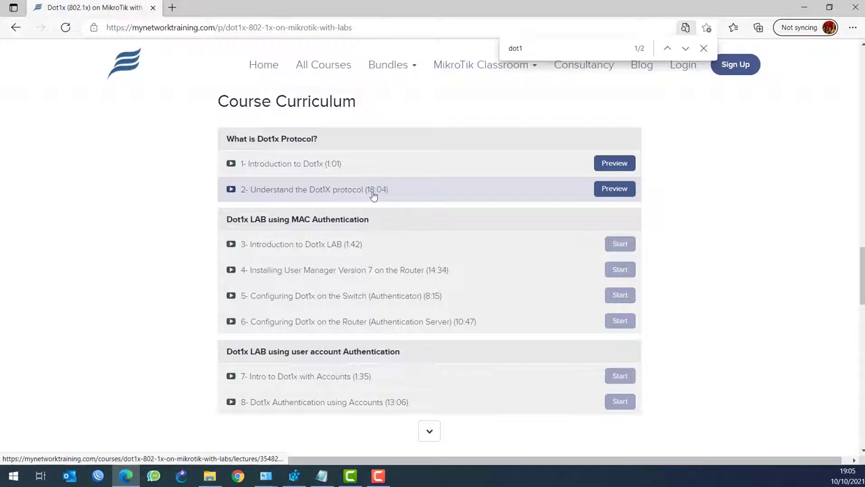
pyautogui.scroll(-1, 361, 241)
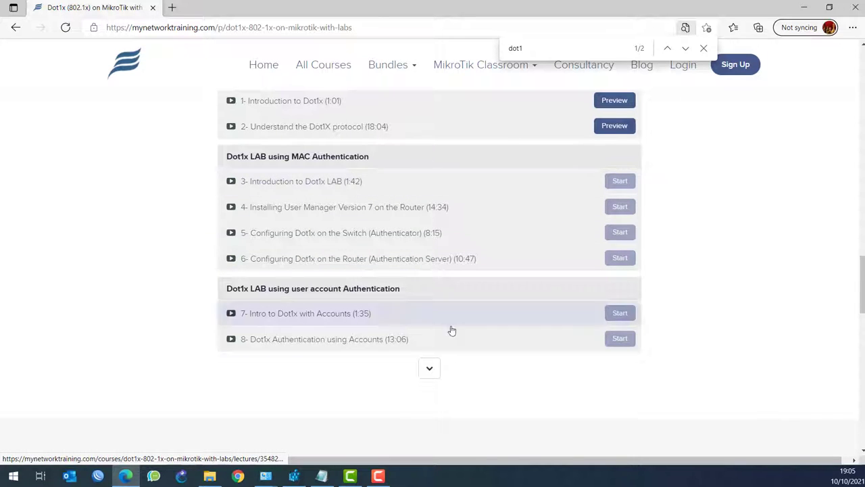
pyautogui.click(431, 368)
pyautogui.scroll(-1, 409, 273)
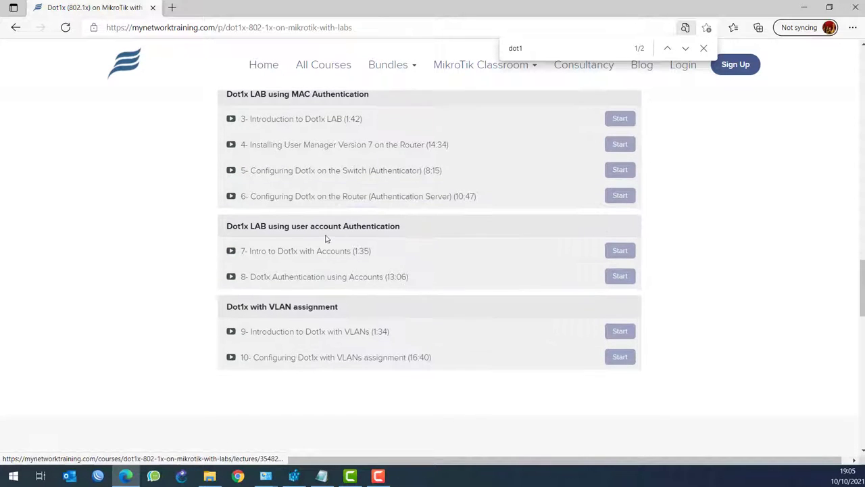
pyautogui.scroll(-1, 378, 265)
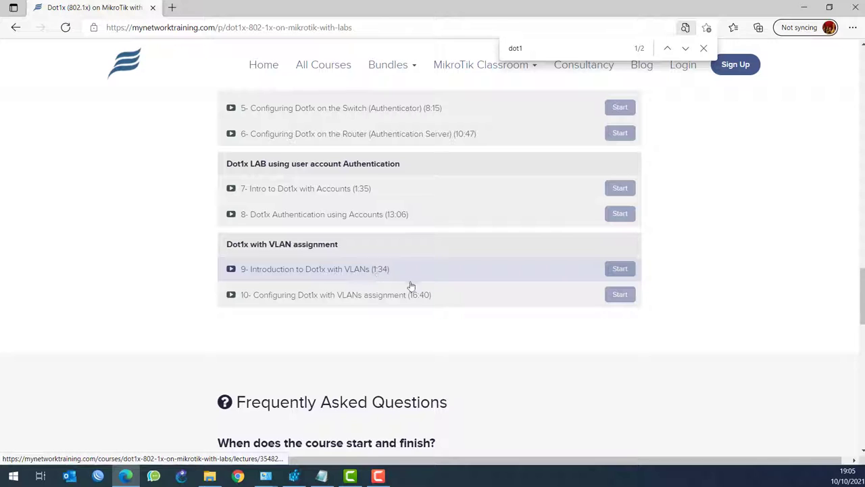
pyautogui.scroll(3, 527, 272)
pyautogui.click(705, 48)
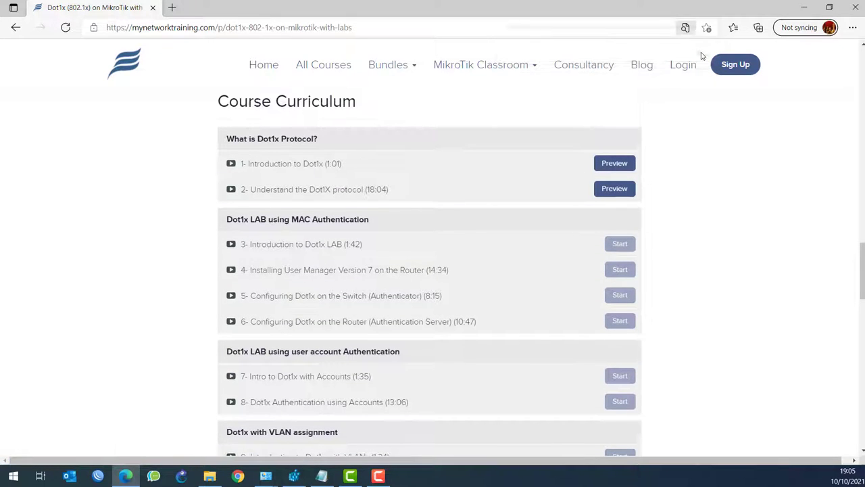
pyautogui.scroll(5, 699, 199)
pyautogui.scroll(3, 696, 215)
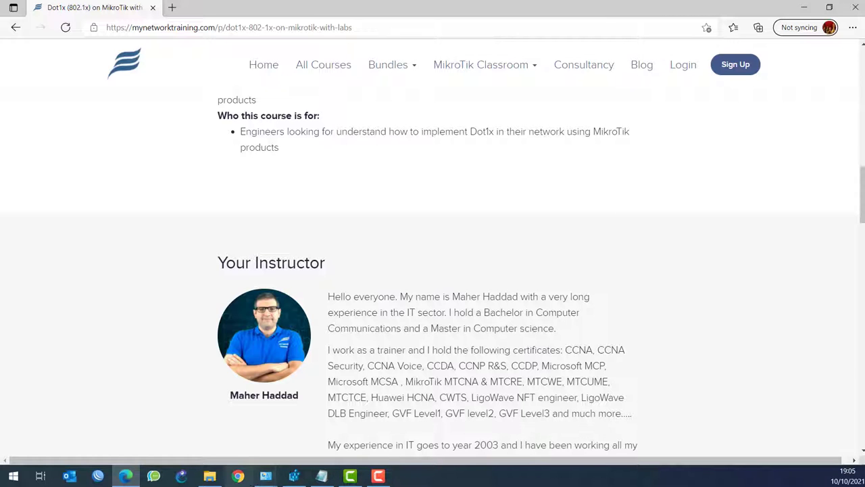
# Return to Network Connections and reopen the authentication settings of the Ethernet 2 adapter
pyautogui.moveTo(265, 476)
pyautogui.click(328, 433)
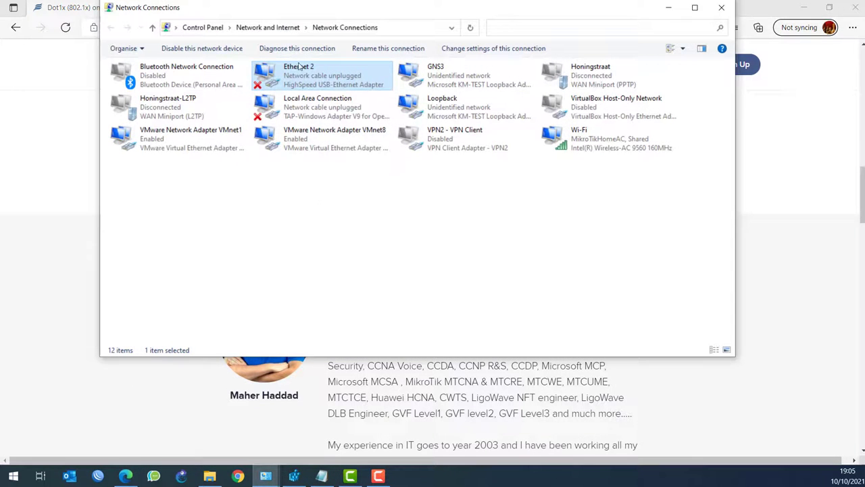
pyautogui.rightClick(299, 65)
pyautogui.click(323, 170)
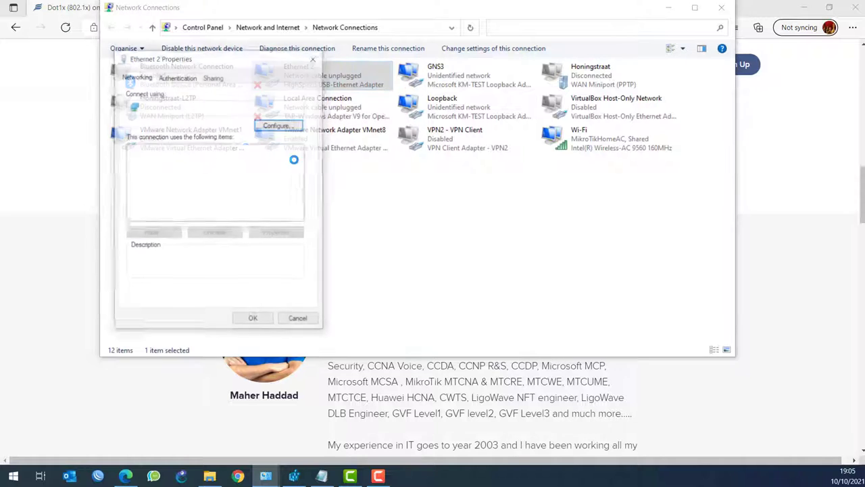
pyautogui.click(178, 77)
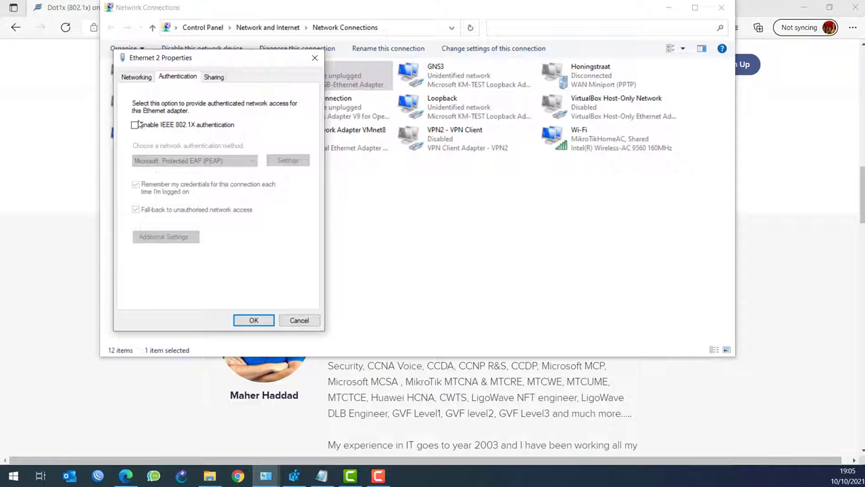
# Enable IEEE 802.1X authentication on Ethernet 2, choose Microsoft: MD5-Challenge among the available methods, and cancel the properties without saving
pyautogui.click(135, 124)
pyautogui.click(196, 160)
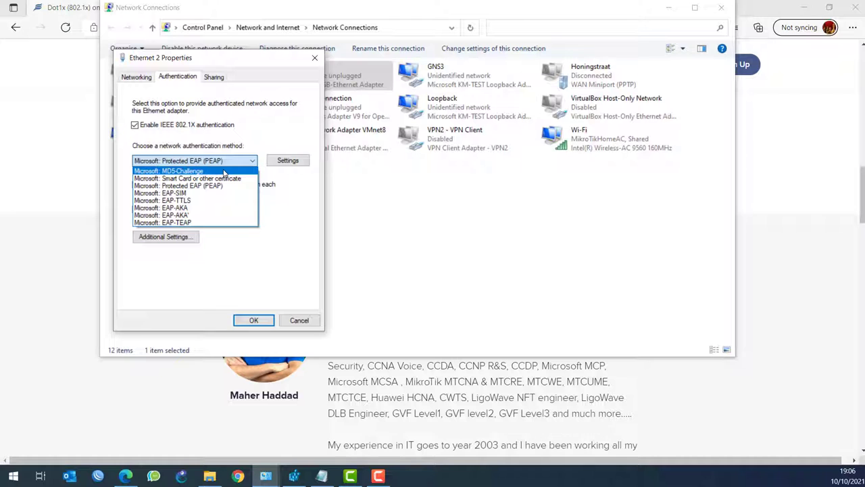
pyautogui.click(224, 171)
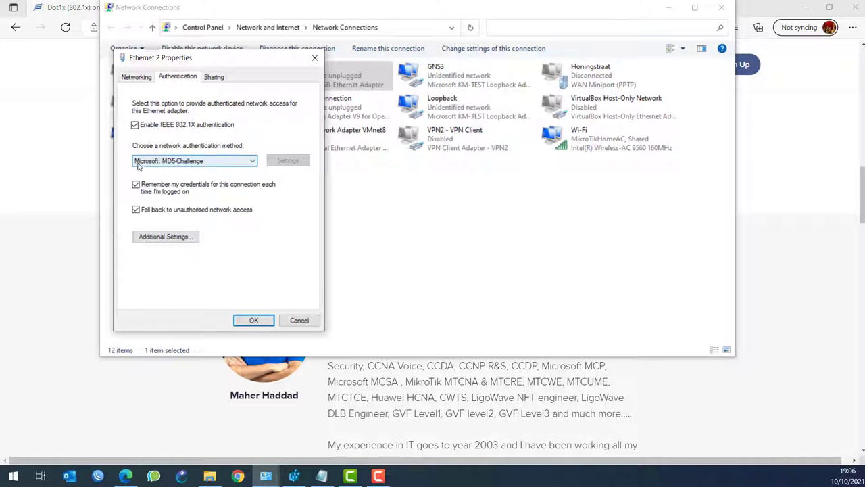
pyautogui.click(174, 161)
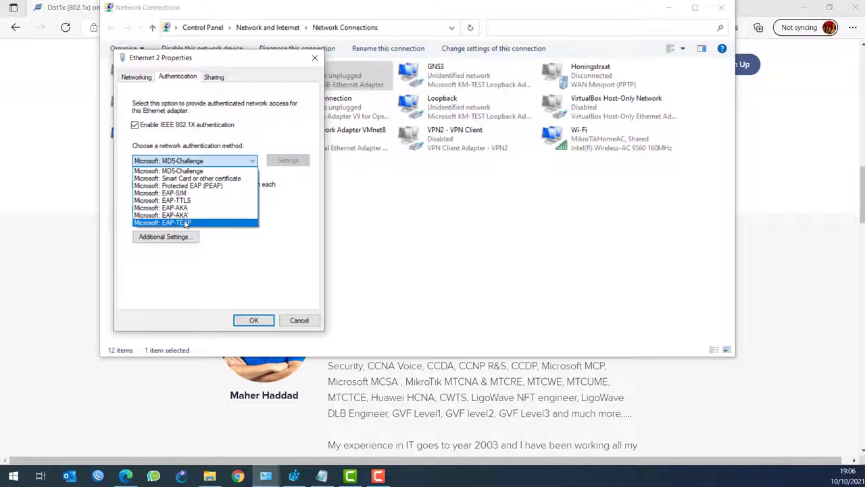
pyautogui.click(182, 171)
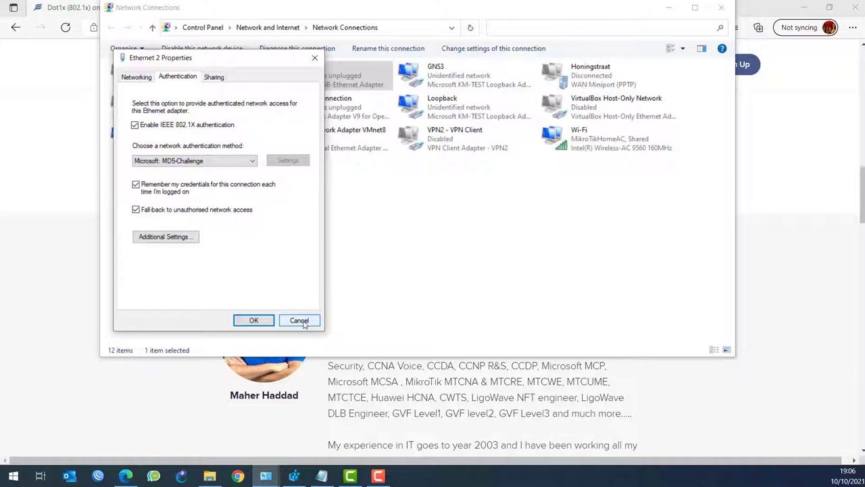
pyautogui.click(302, 322)
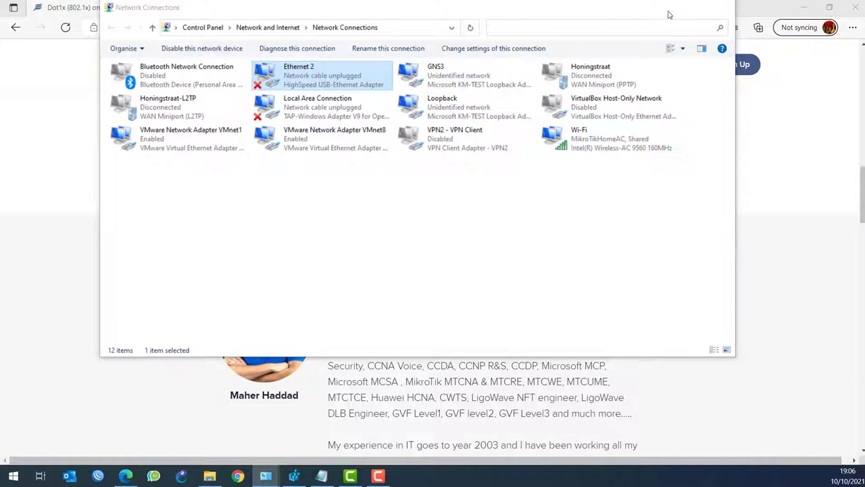
# Minimise Network Connections and view the enrolment section at the start of the Dot1x course page
pyautogui.click(669, 14)
pyautogui.scroll(15, 574, 246)
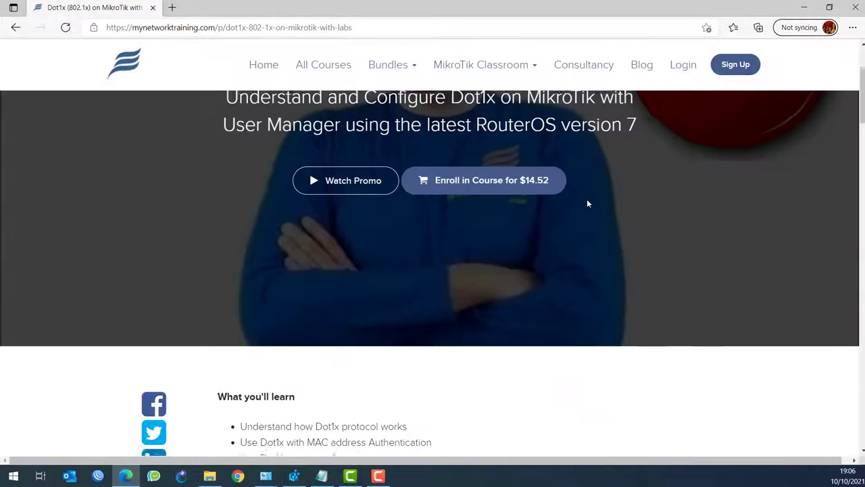